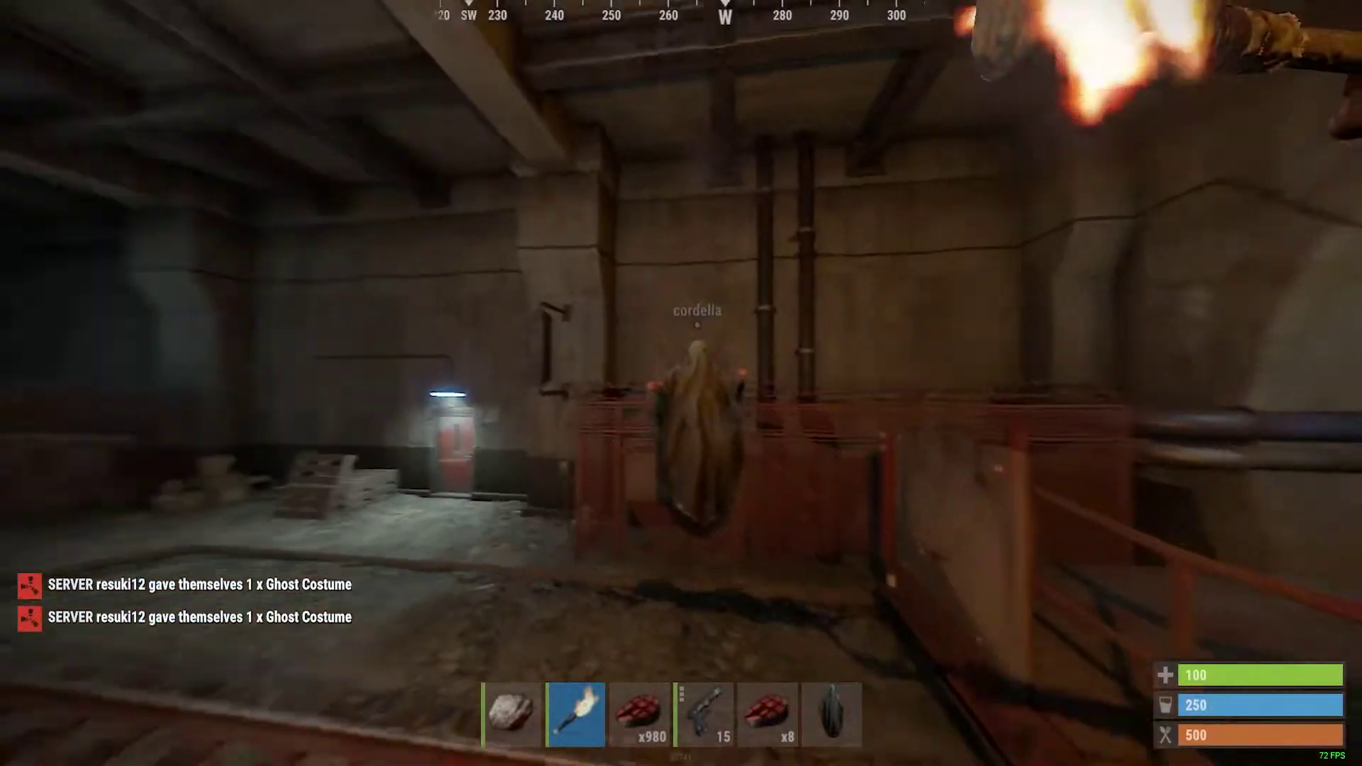
key(w)
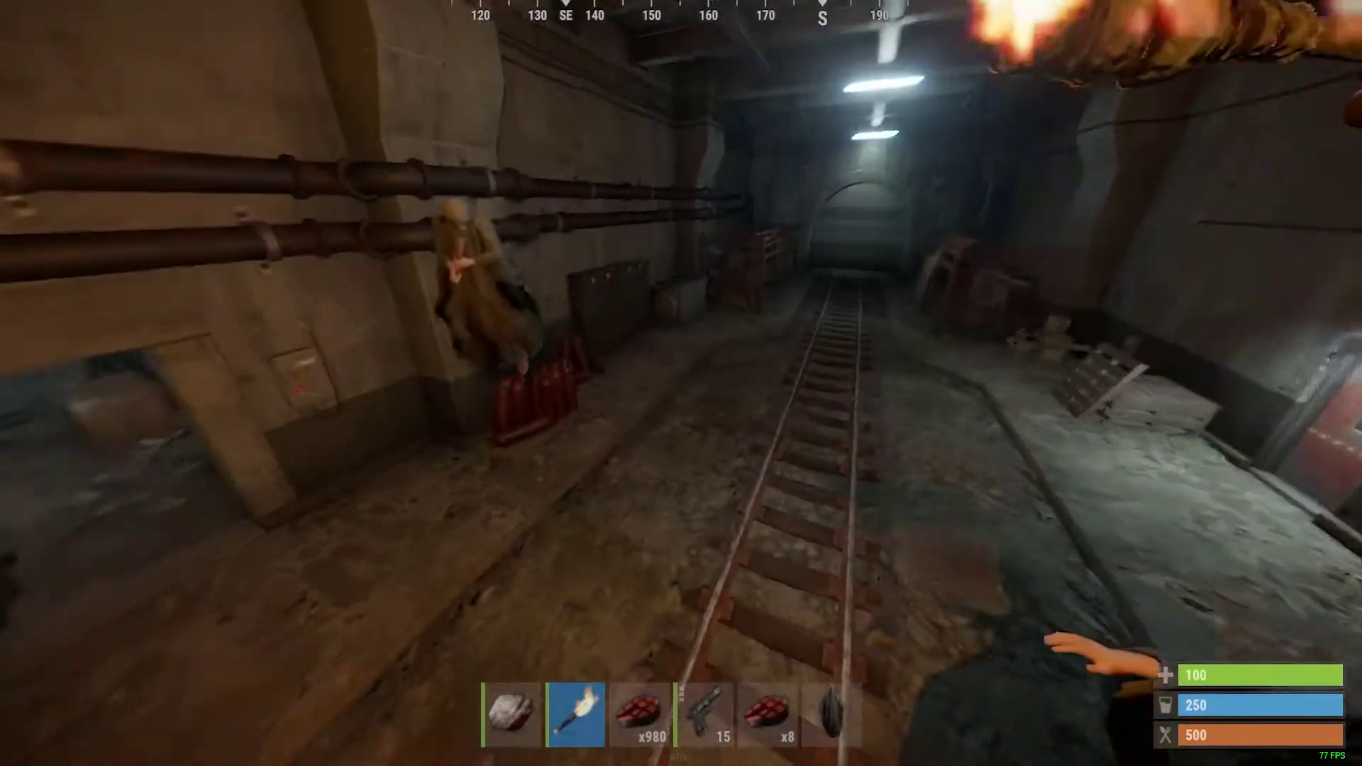
key(w)
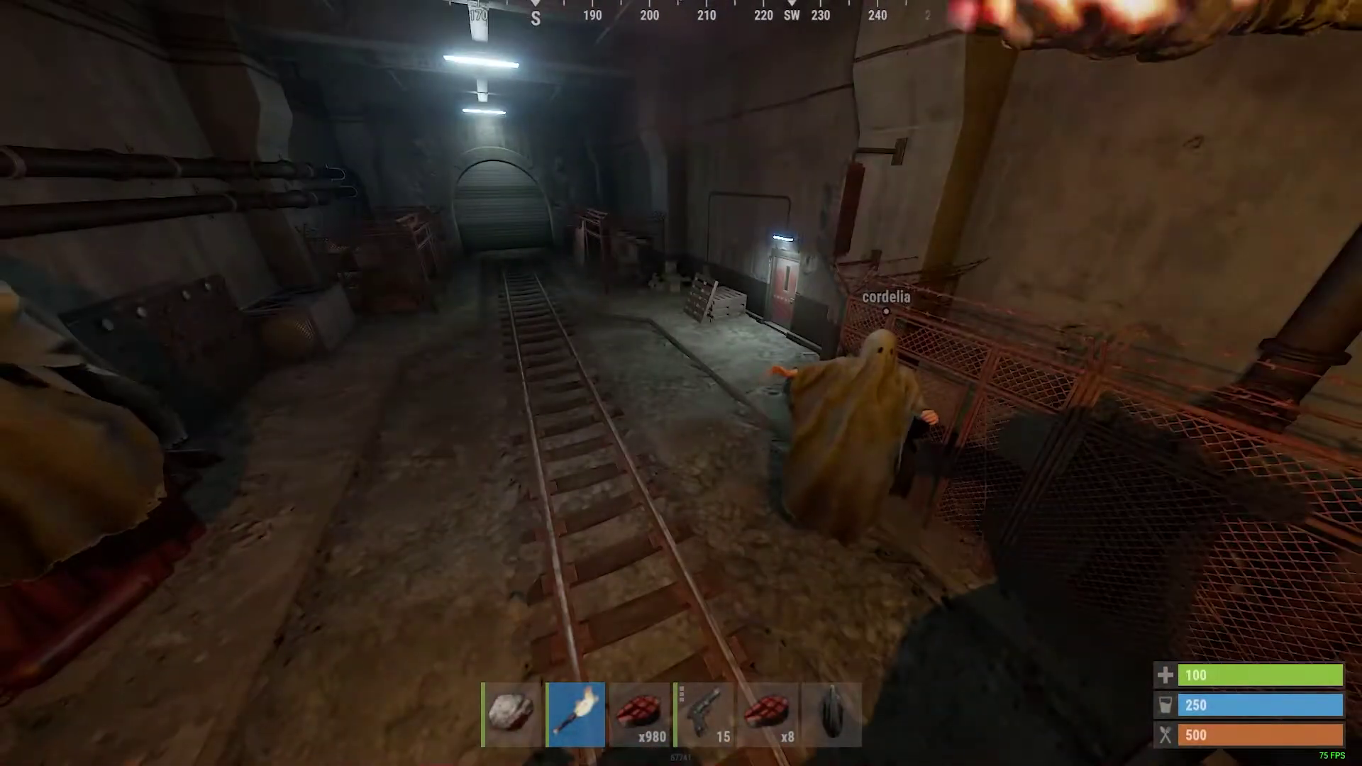
key(w)
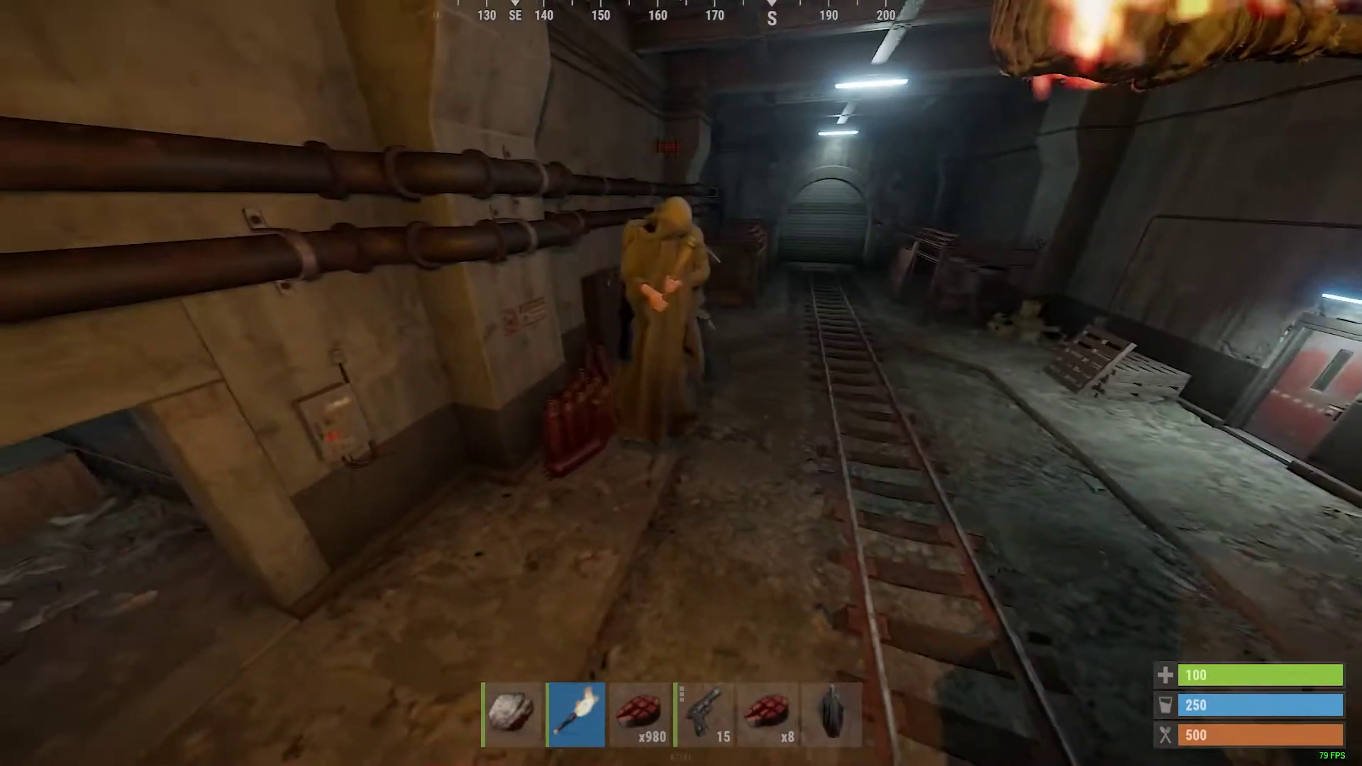
key(w)
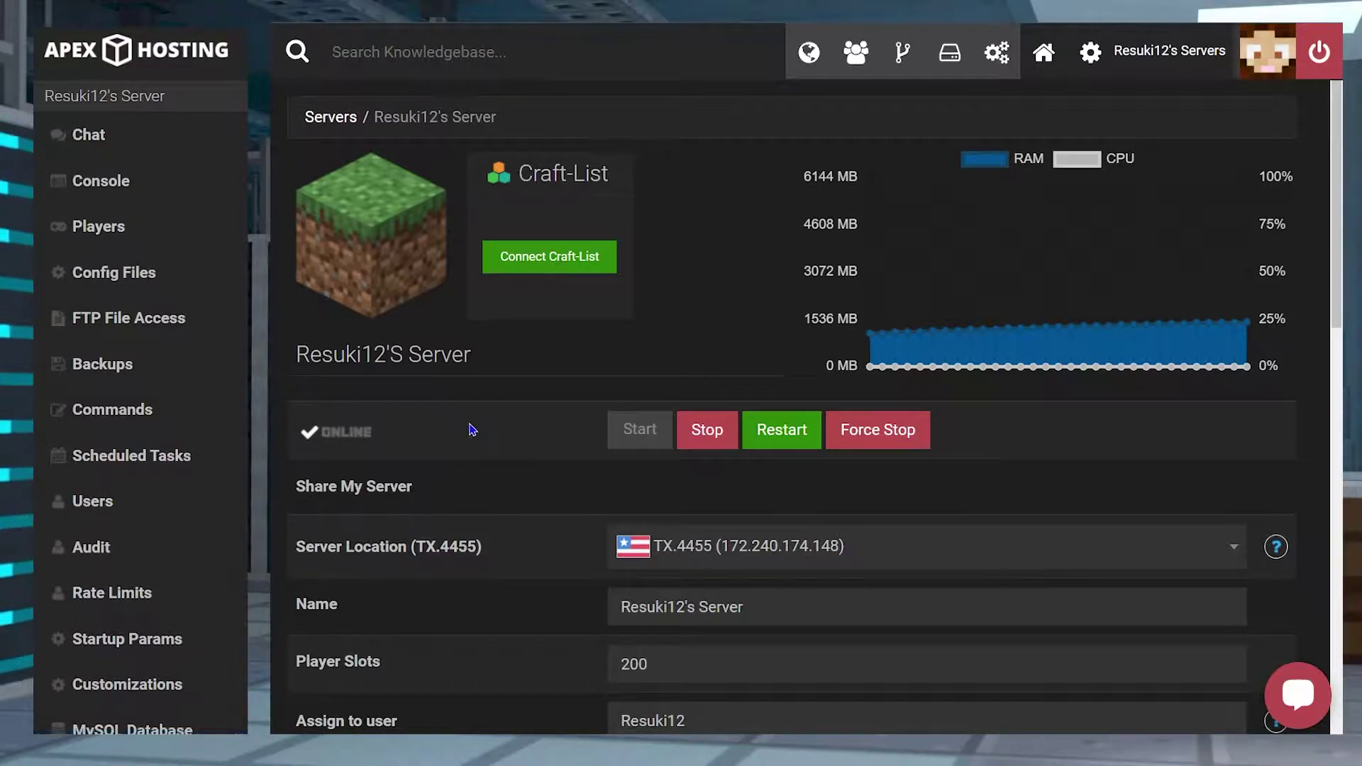
Step: Stop the running Minecraft server and choose Rust as its game file
click(699, 437)
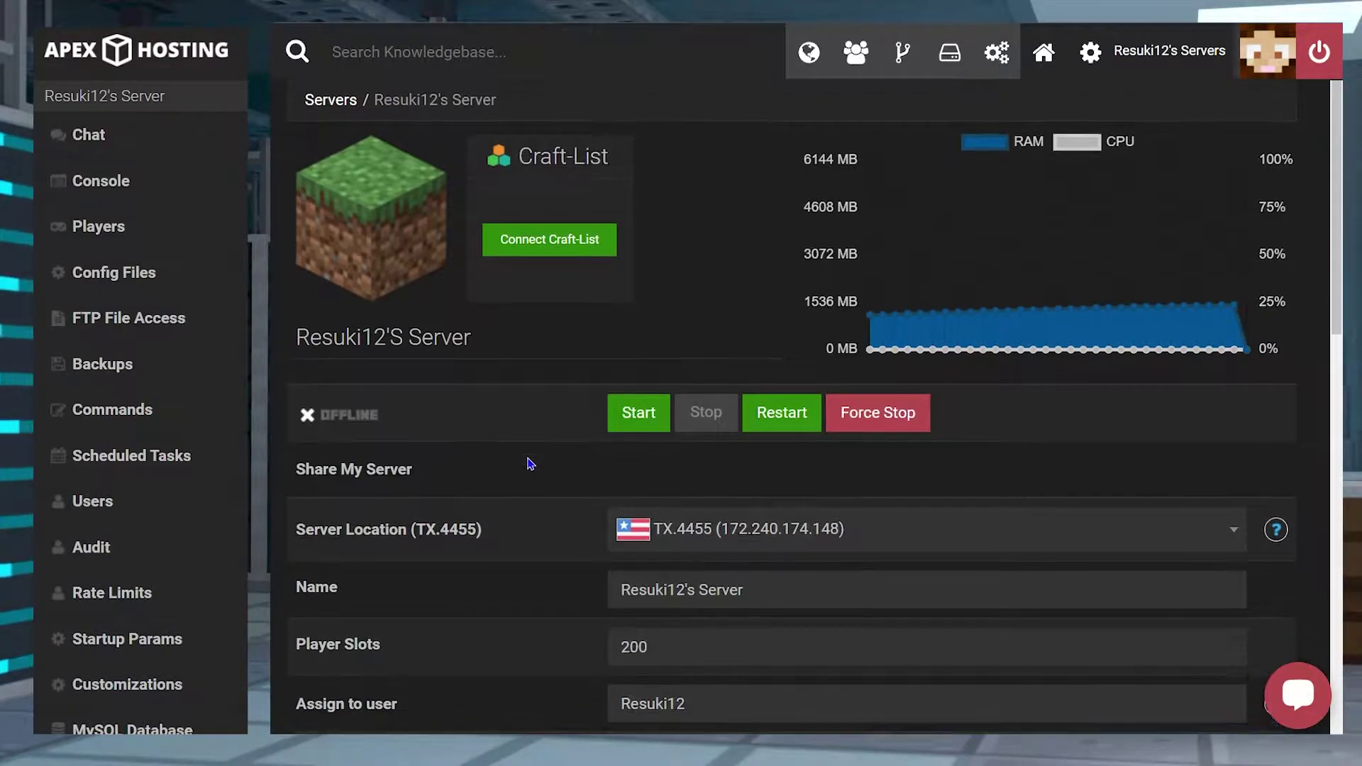
scroll(532, 462, down, 10)
drag(422, 486, 142, 458)
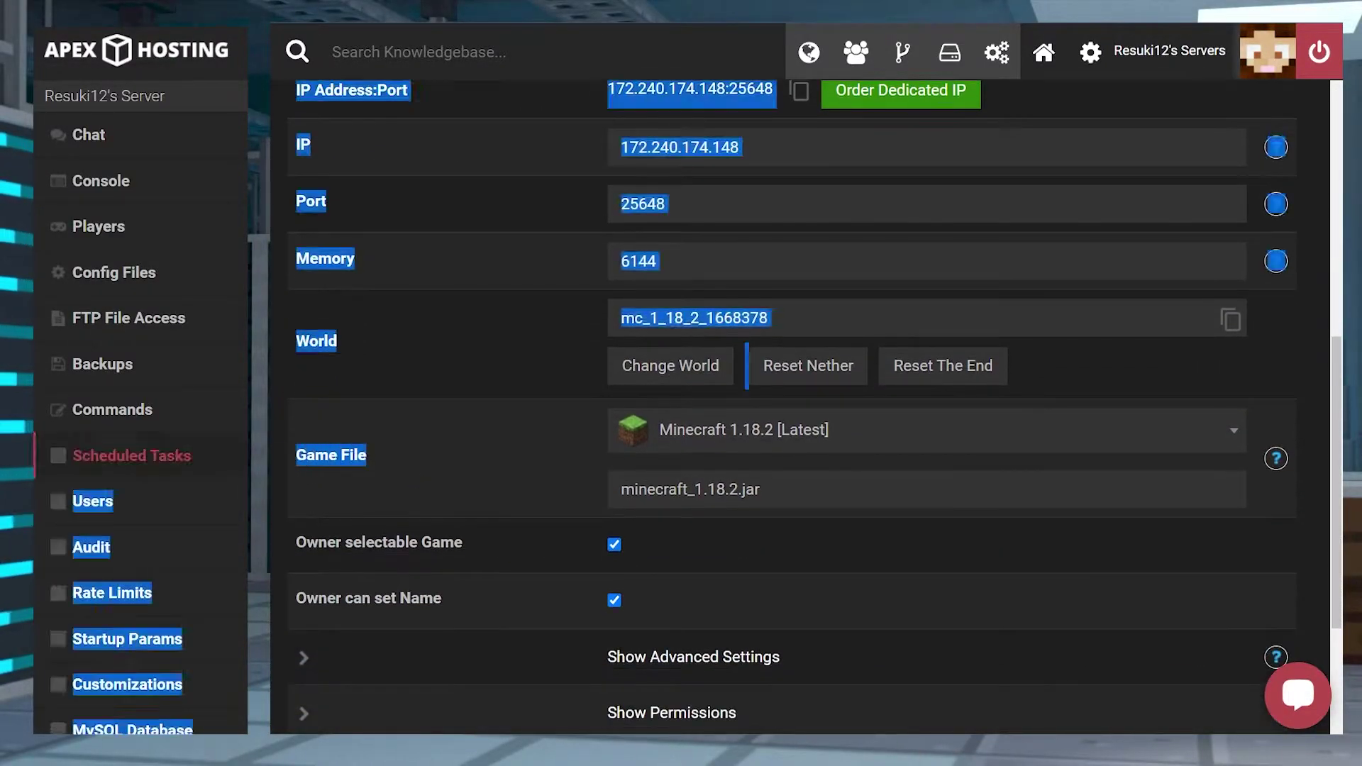
click(501, 470)
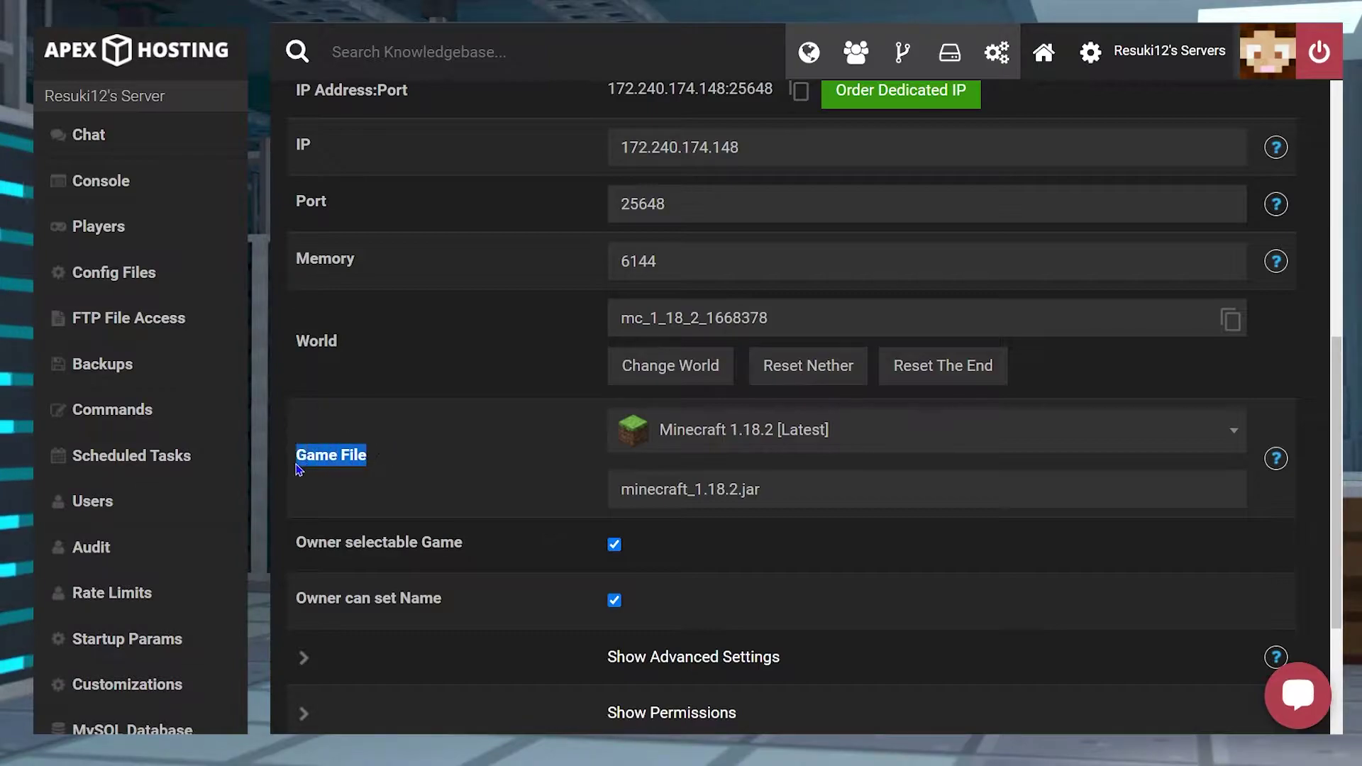
click(687, 456)
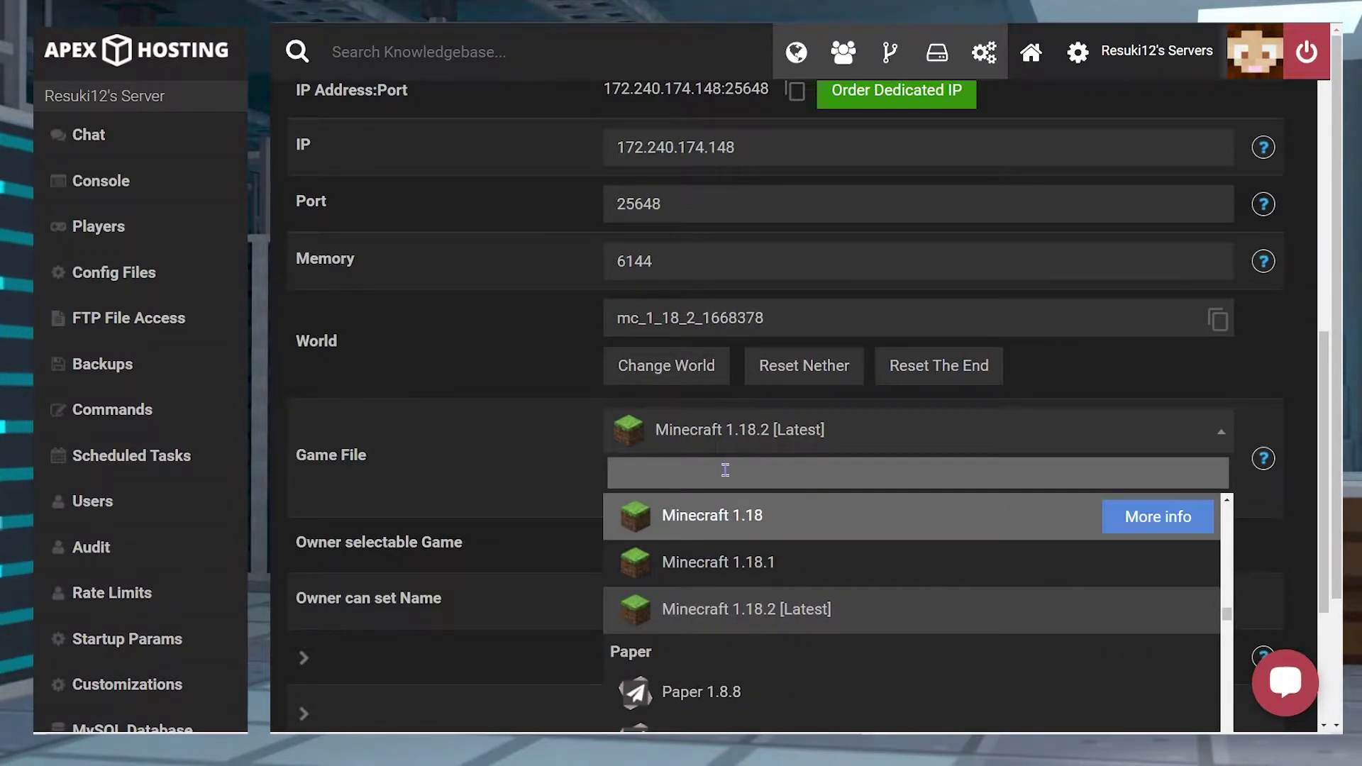
text(rust)
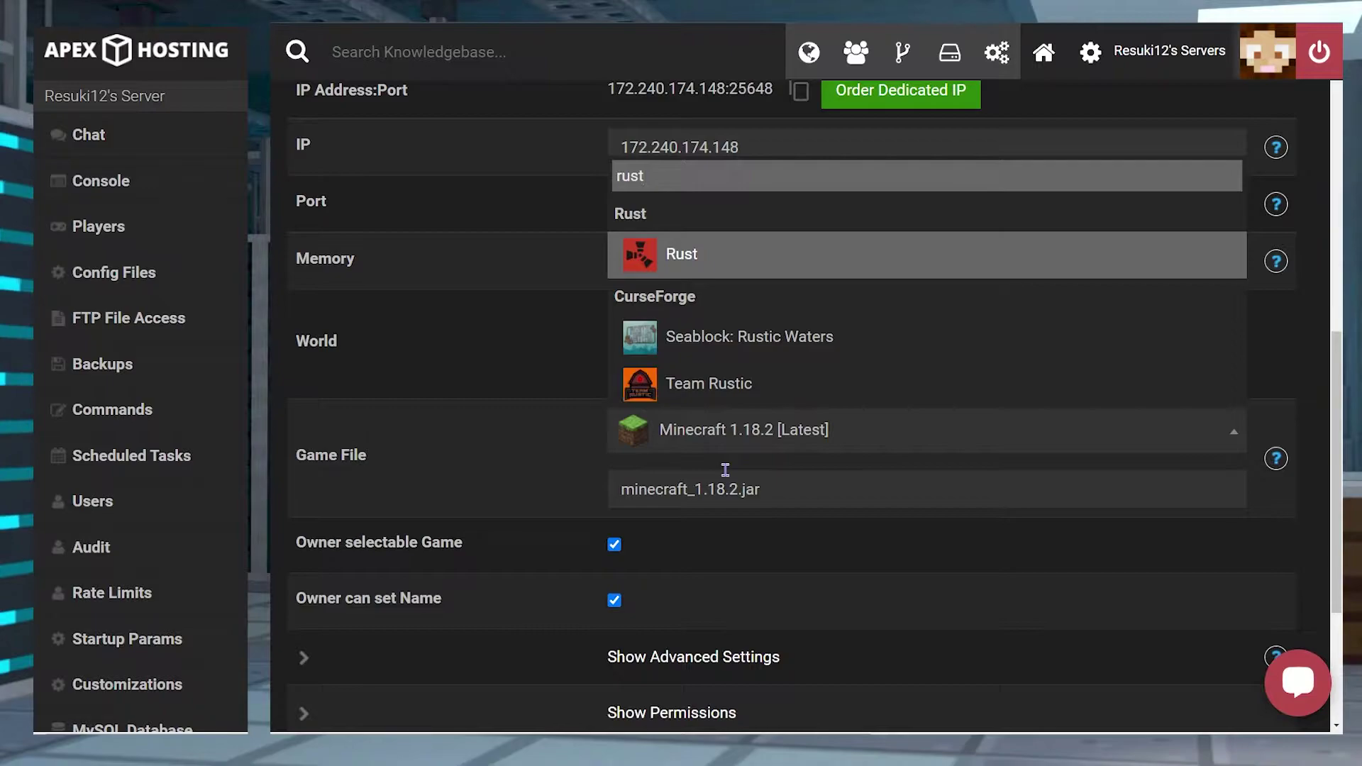
click(744, 265)
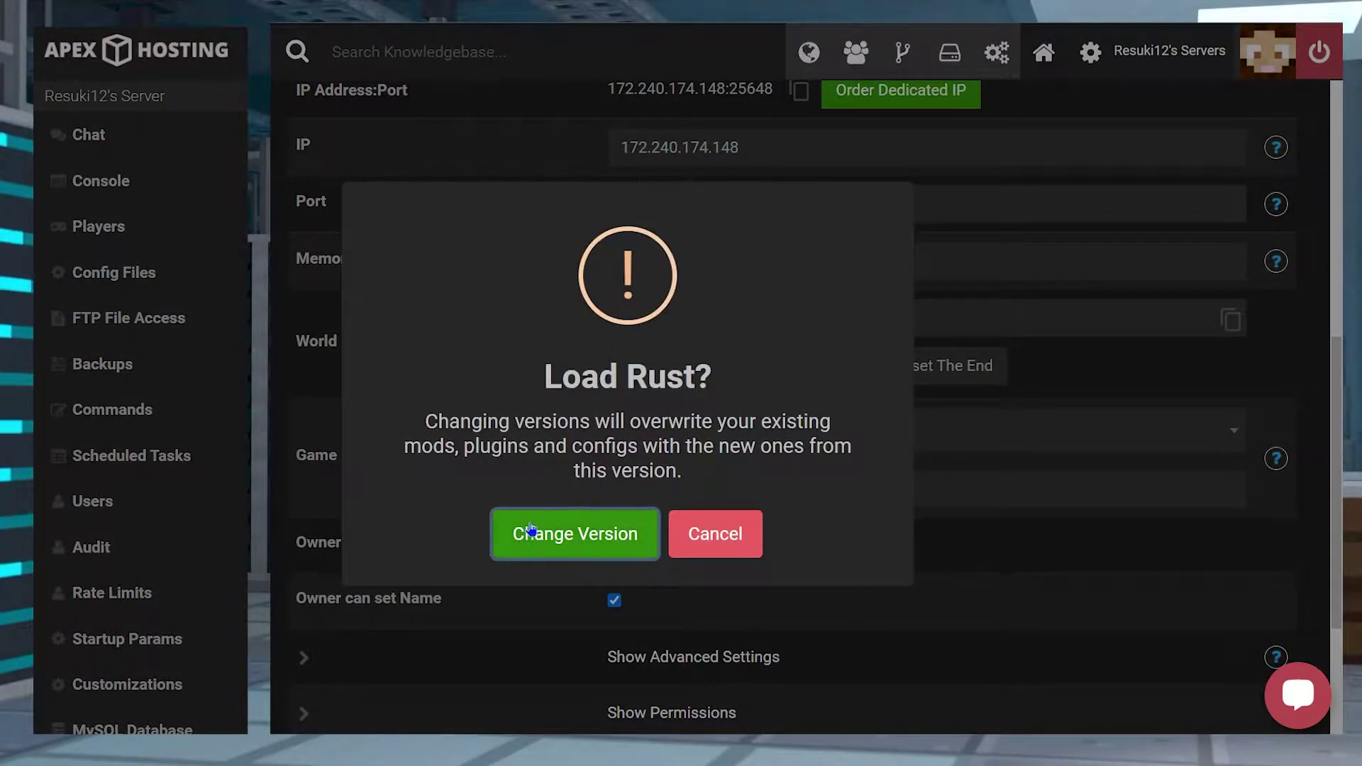
Step: Confirm the version change to Rust with a new world and restart the server immediately
click(569, 538)
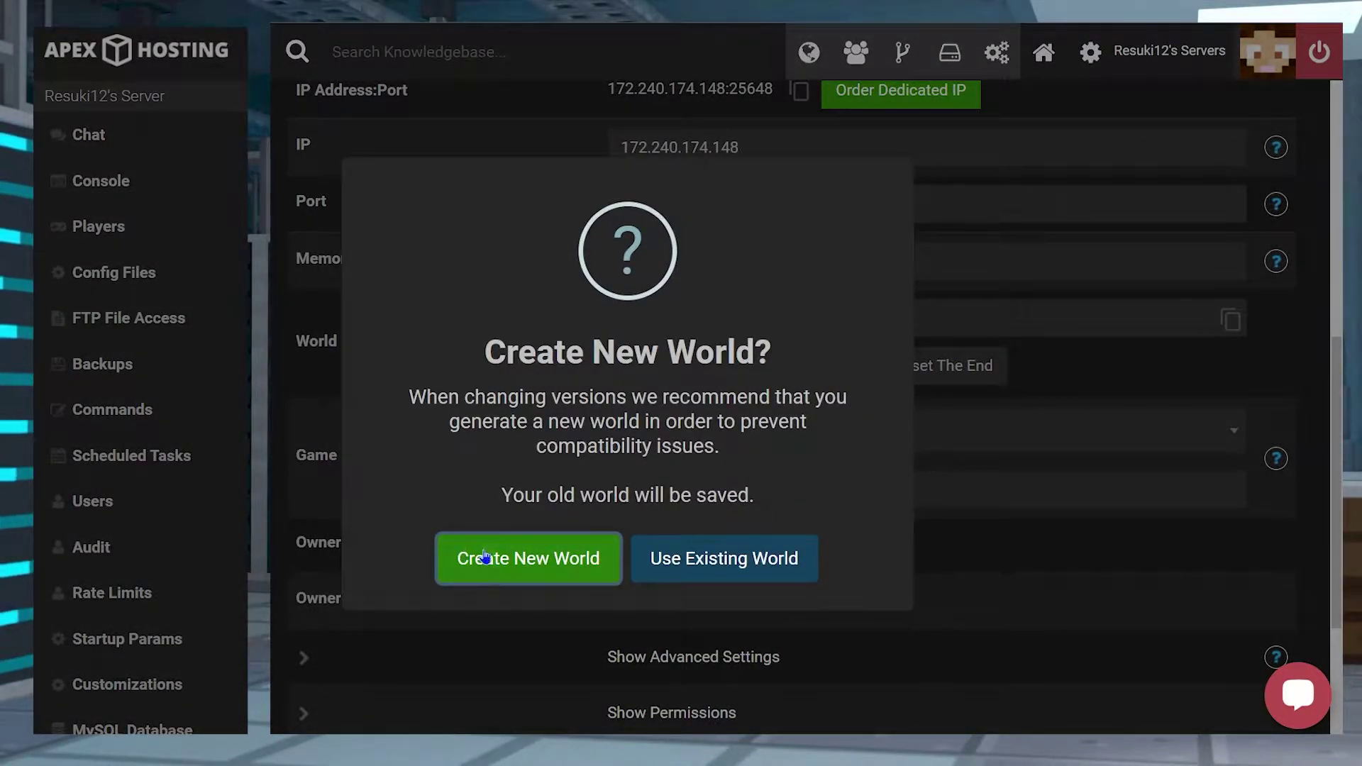
click(529, 564)
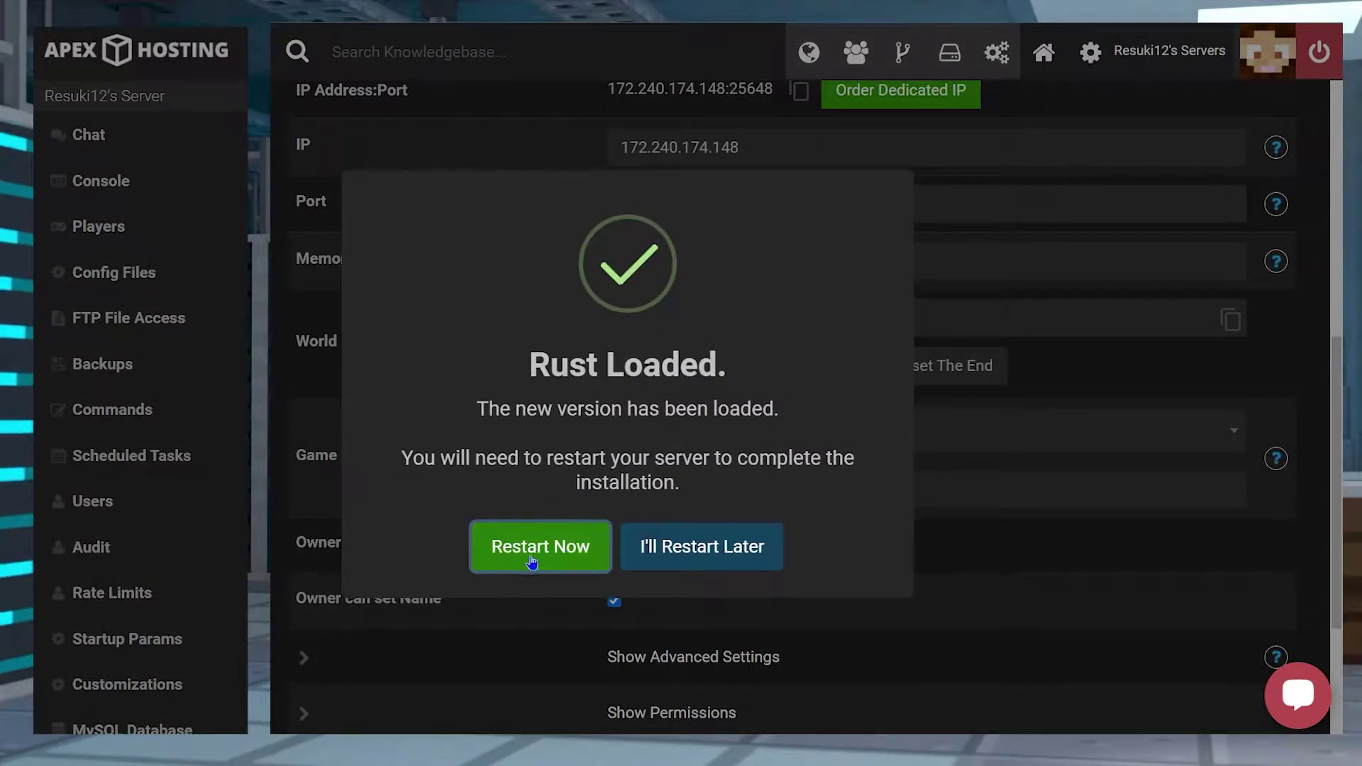
click(542, 558)
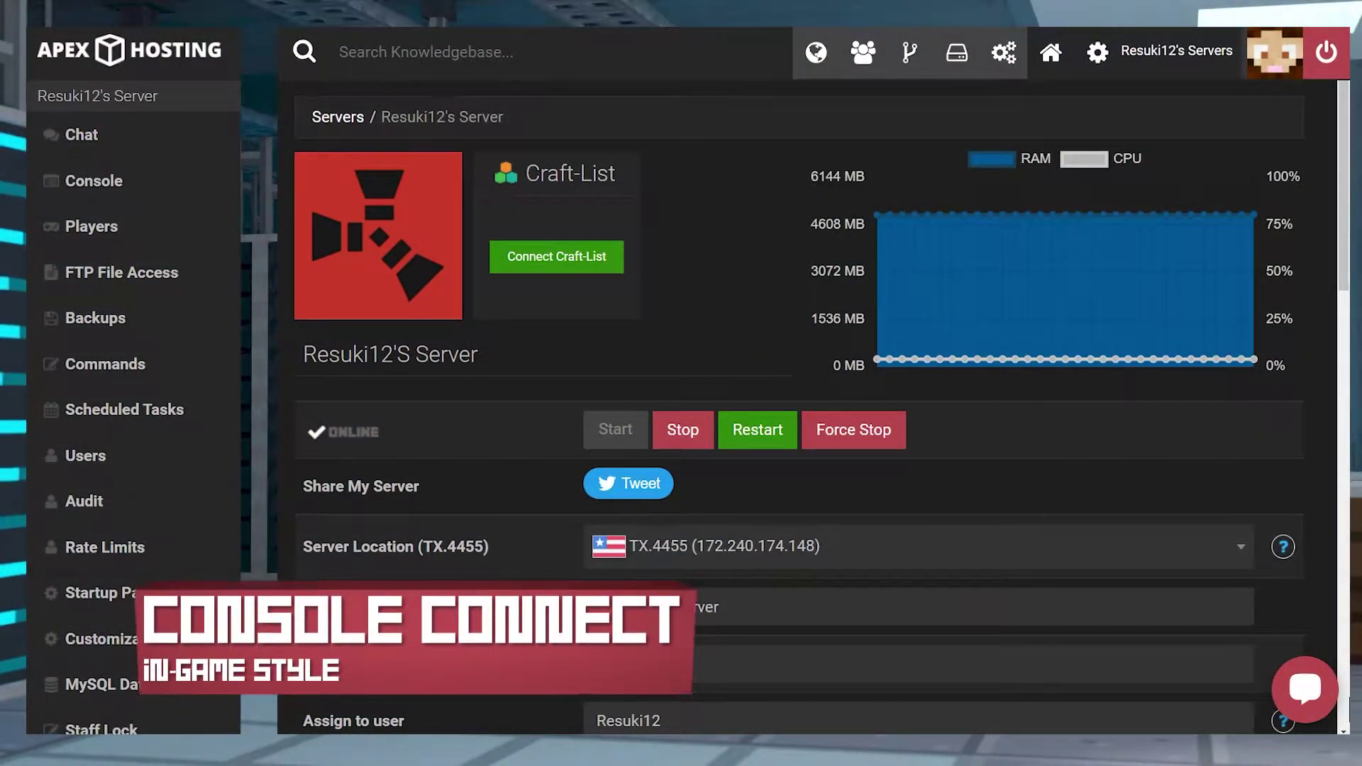
Step: Copy the Rust server's client.connect command from its IP Address:Port entry
scroll(436, 487, down, 7)
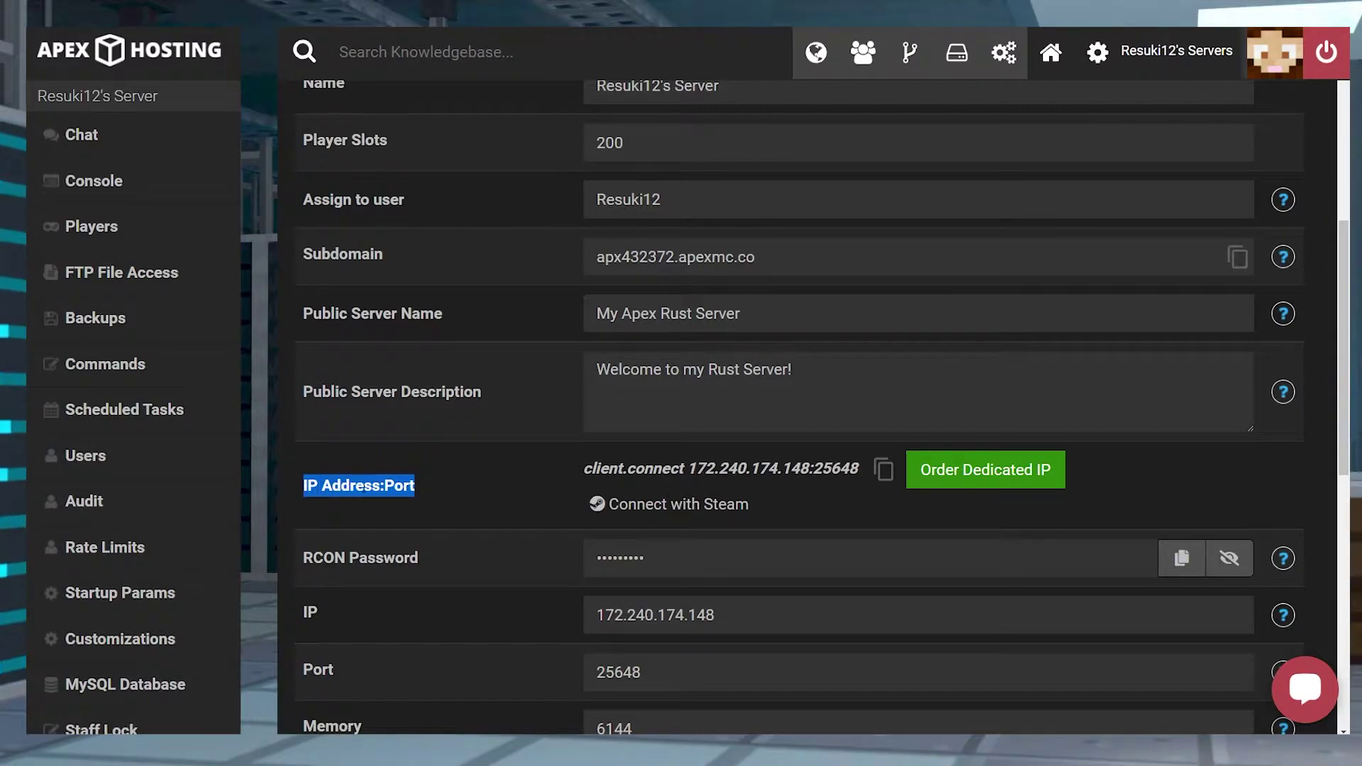
drag(858, 469, 608, 477)
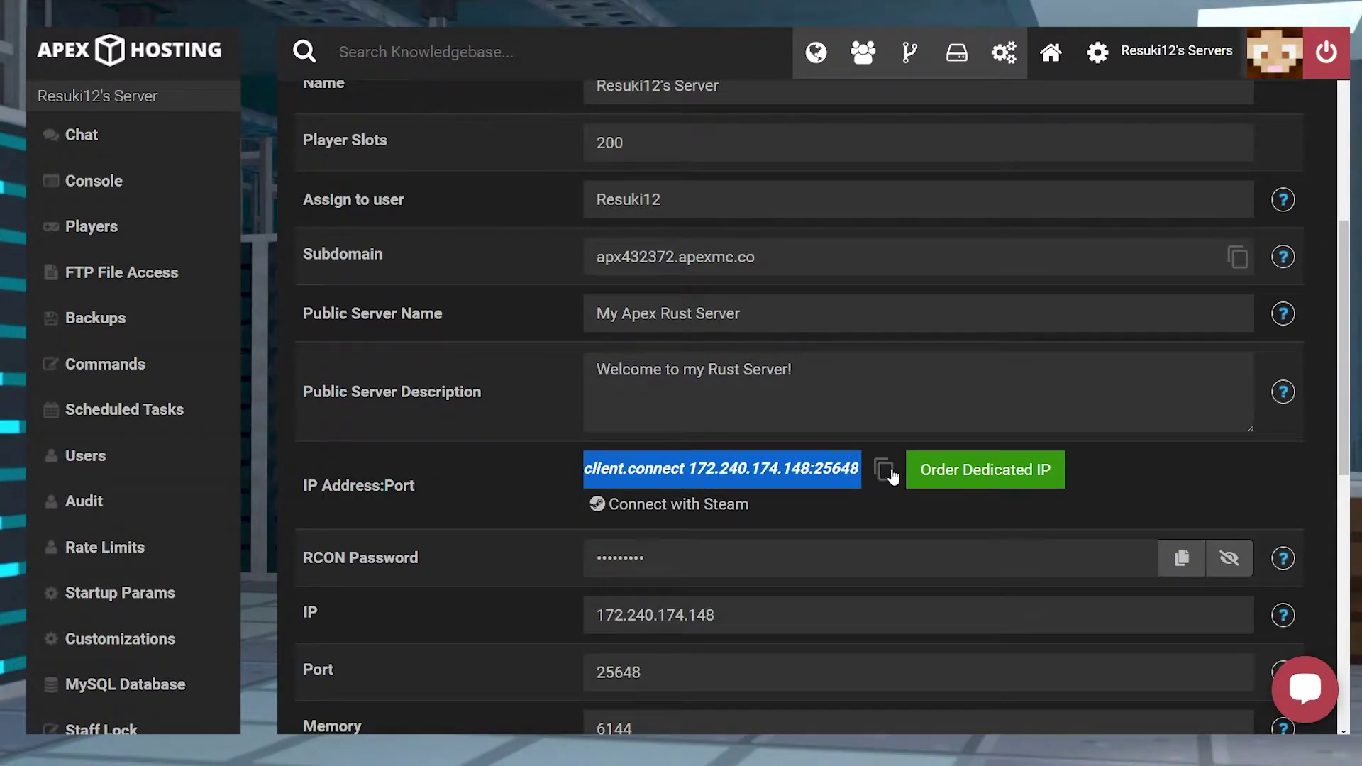
click(884, 470)
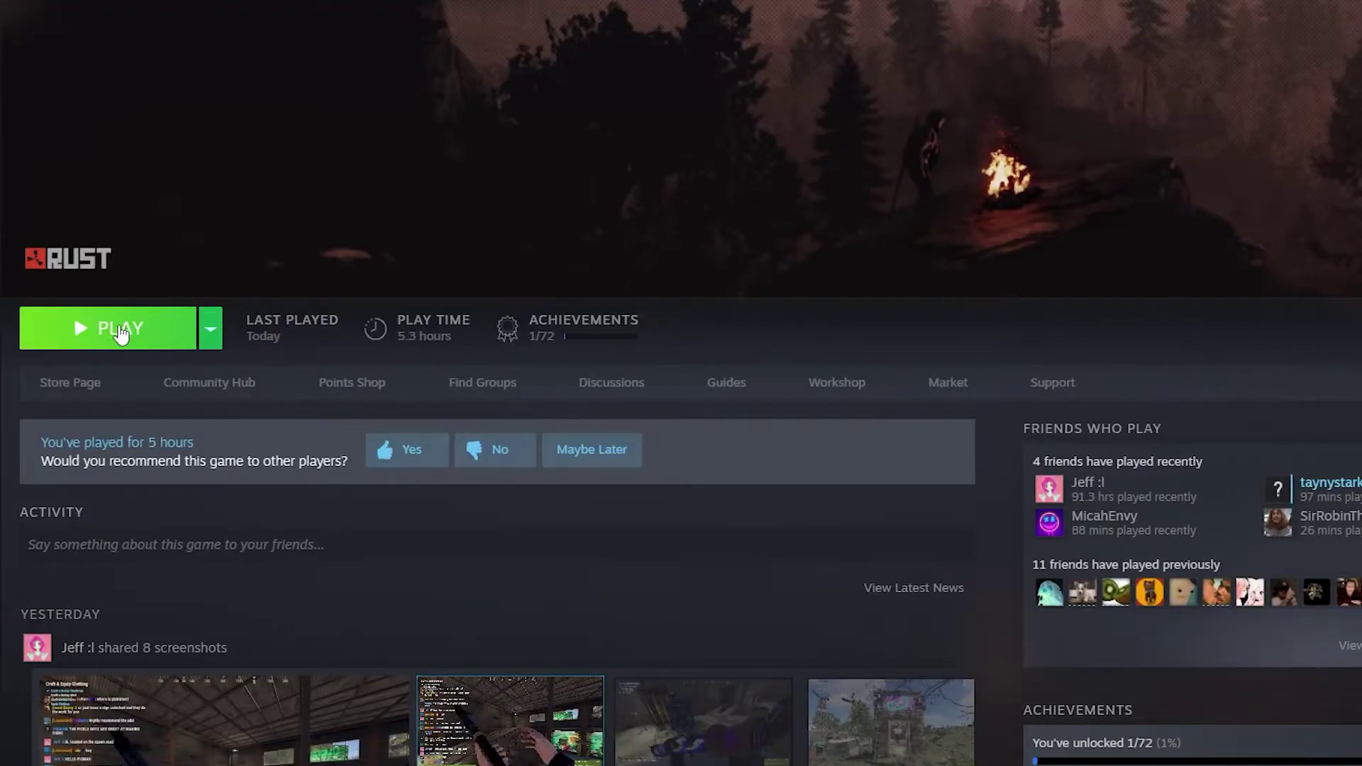
Step: Launch Rust from the Steam library and run the copied command client.connect 172.240.174.148:25648 in the game console
click(121, 333)
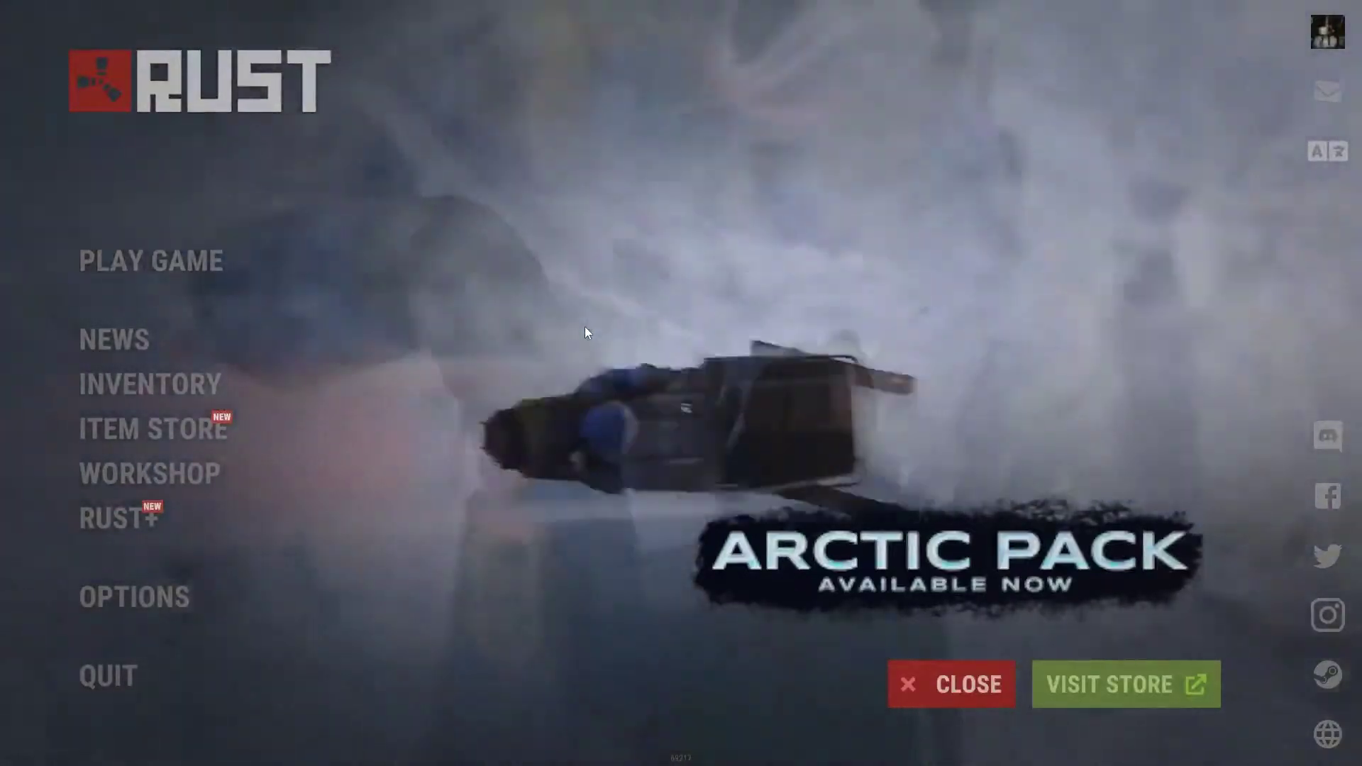
key(F1)
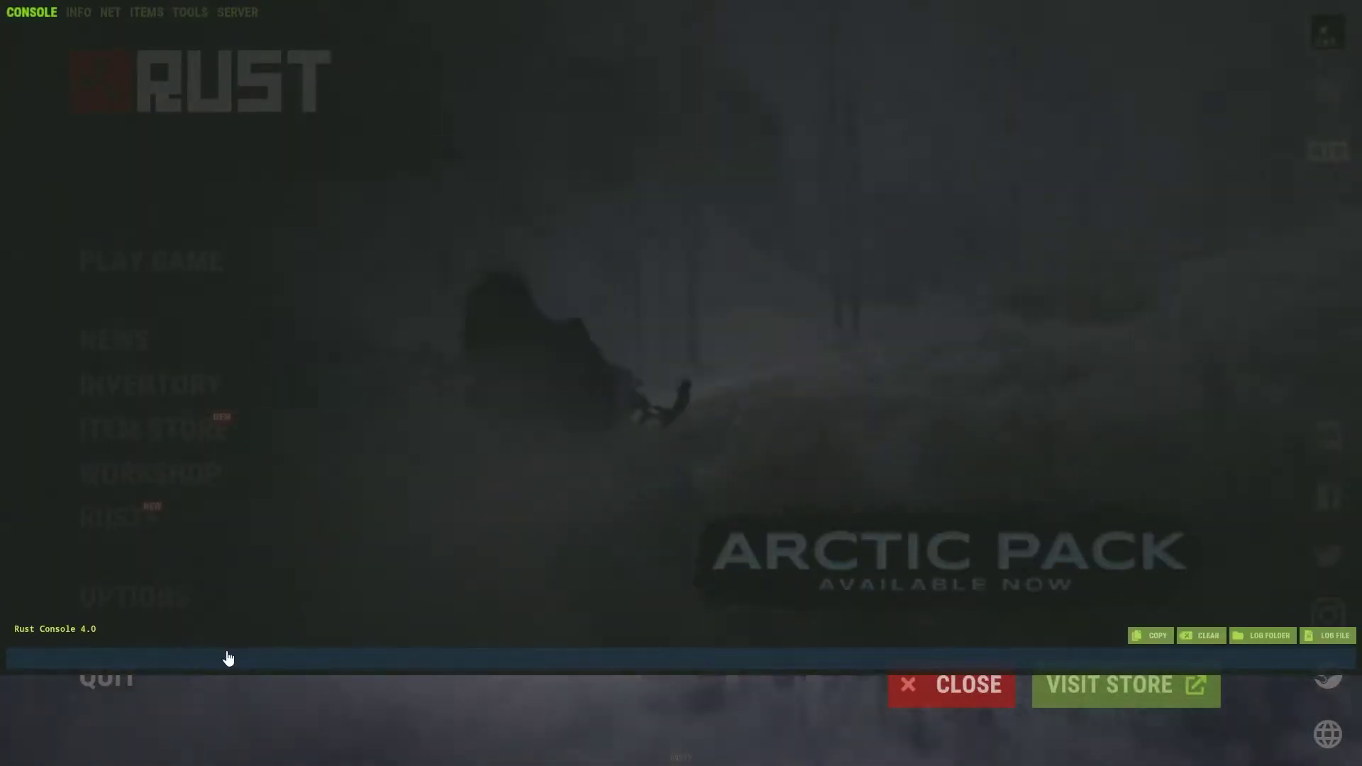
key(ctrl+v)
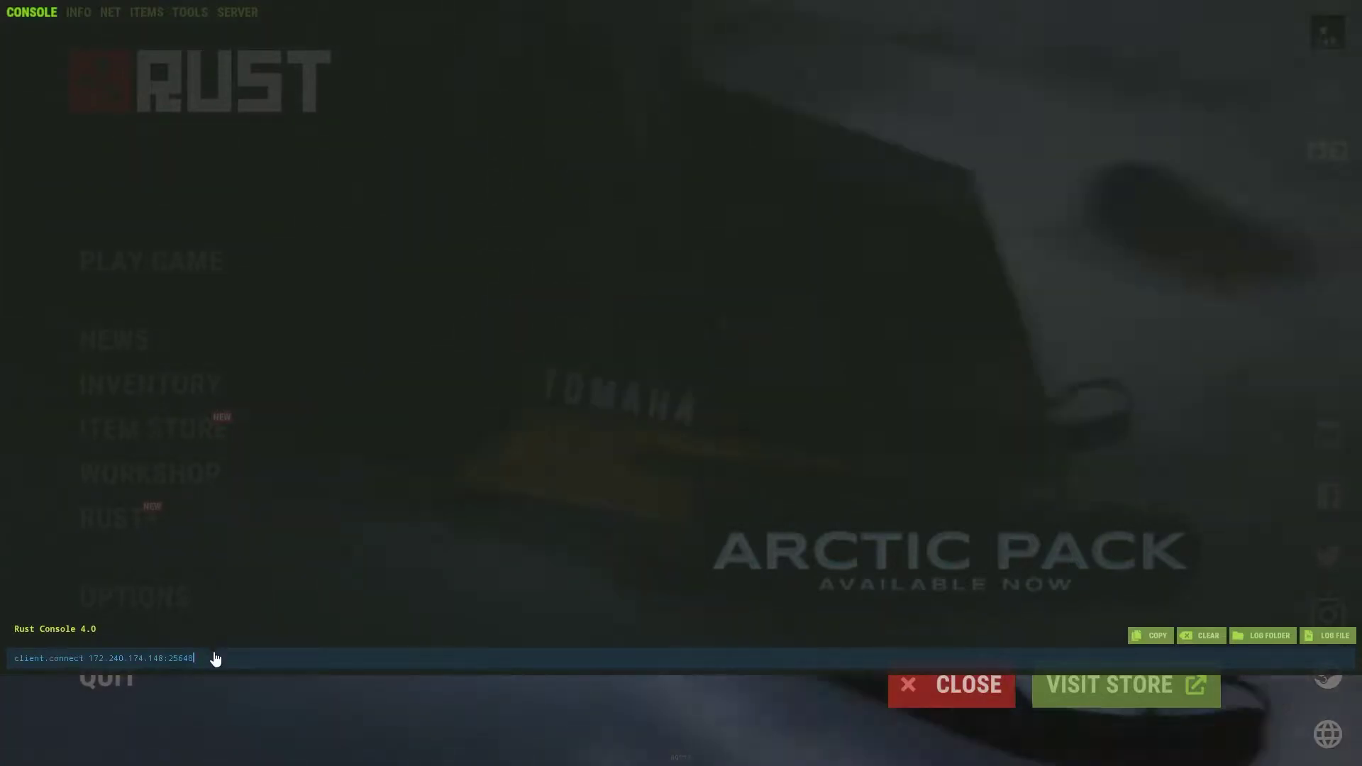
drag(204, 663, 24, 665)
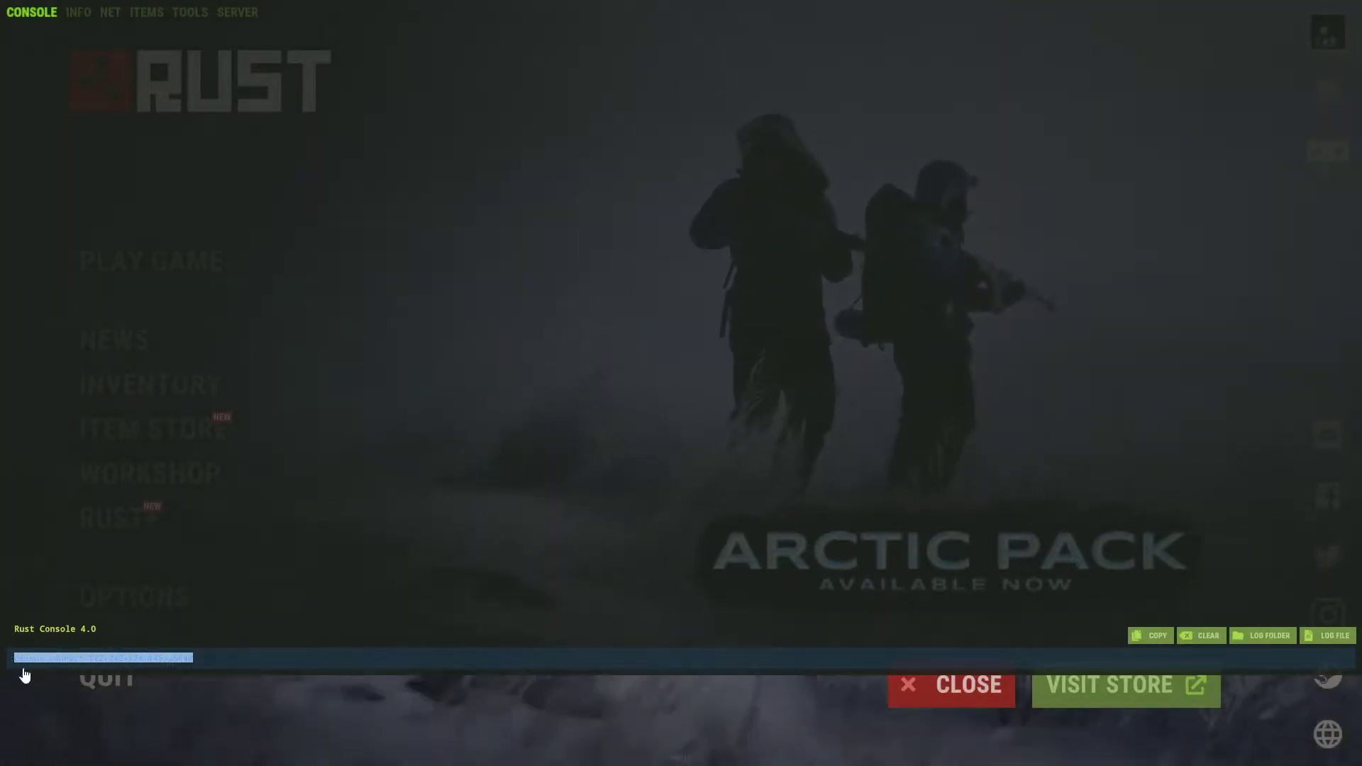
click(273, 662)
key(Return)
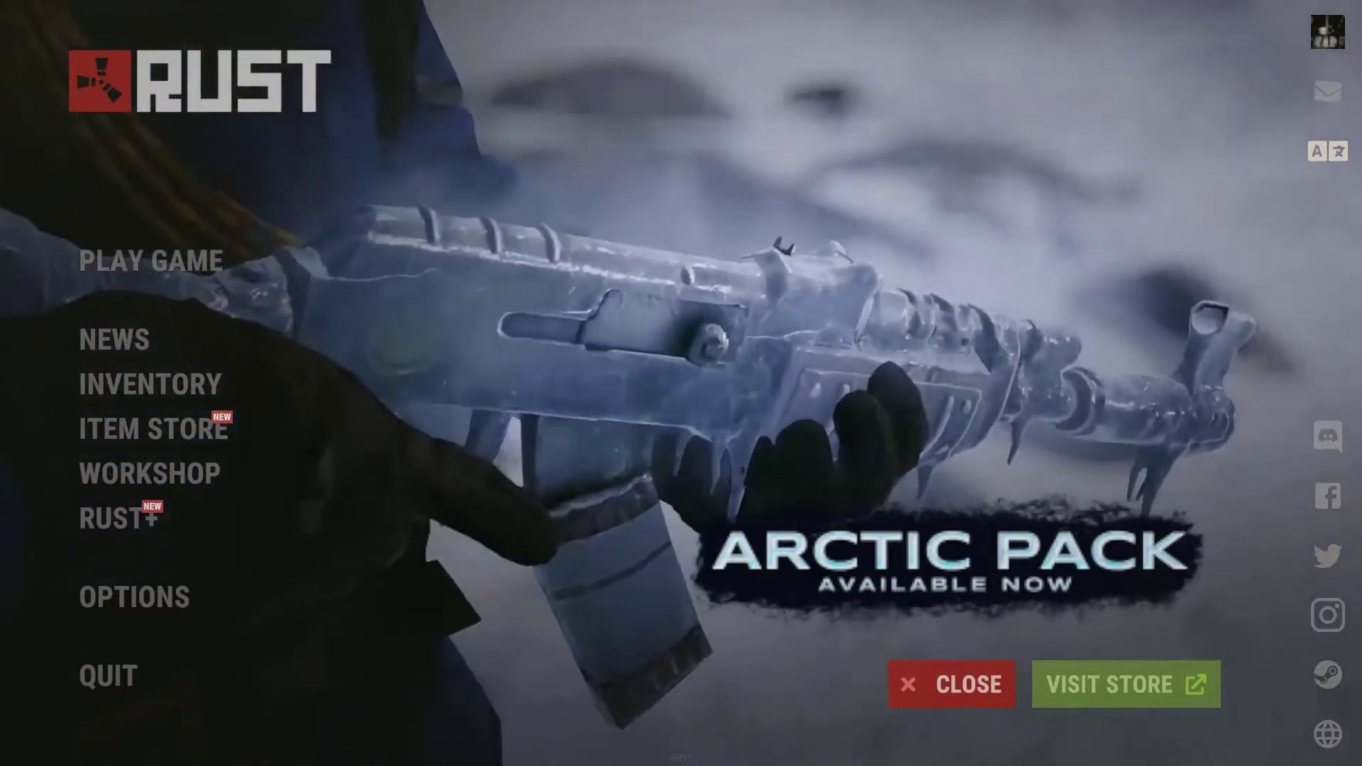
Step: Search the Rust server browser for "rusty moose" and select the Rusty Moose |EU Monthly| server
click(146, 264)
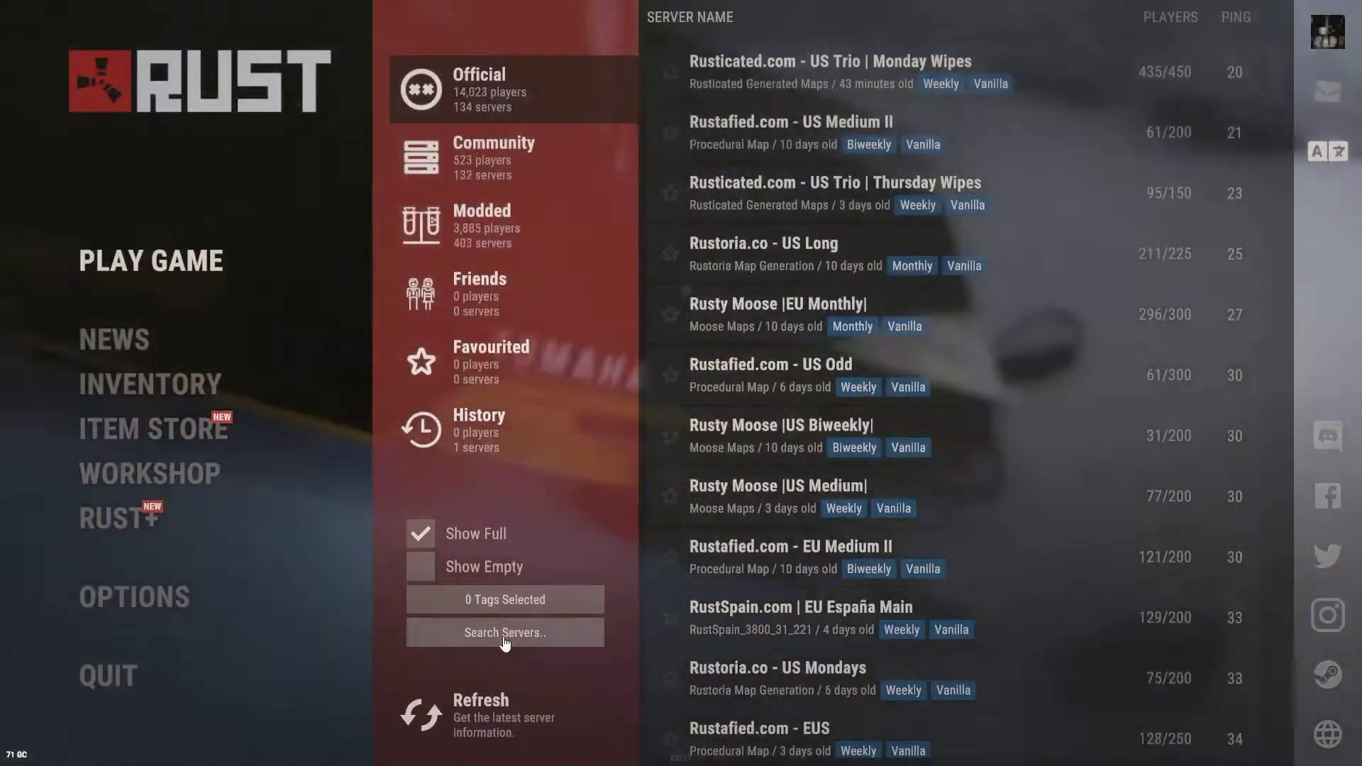
click(501, 633)
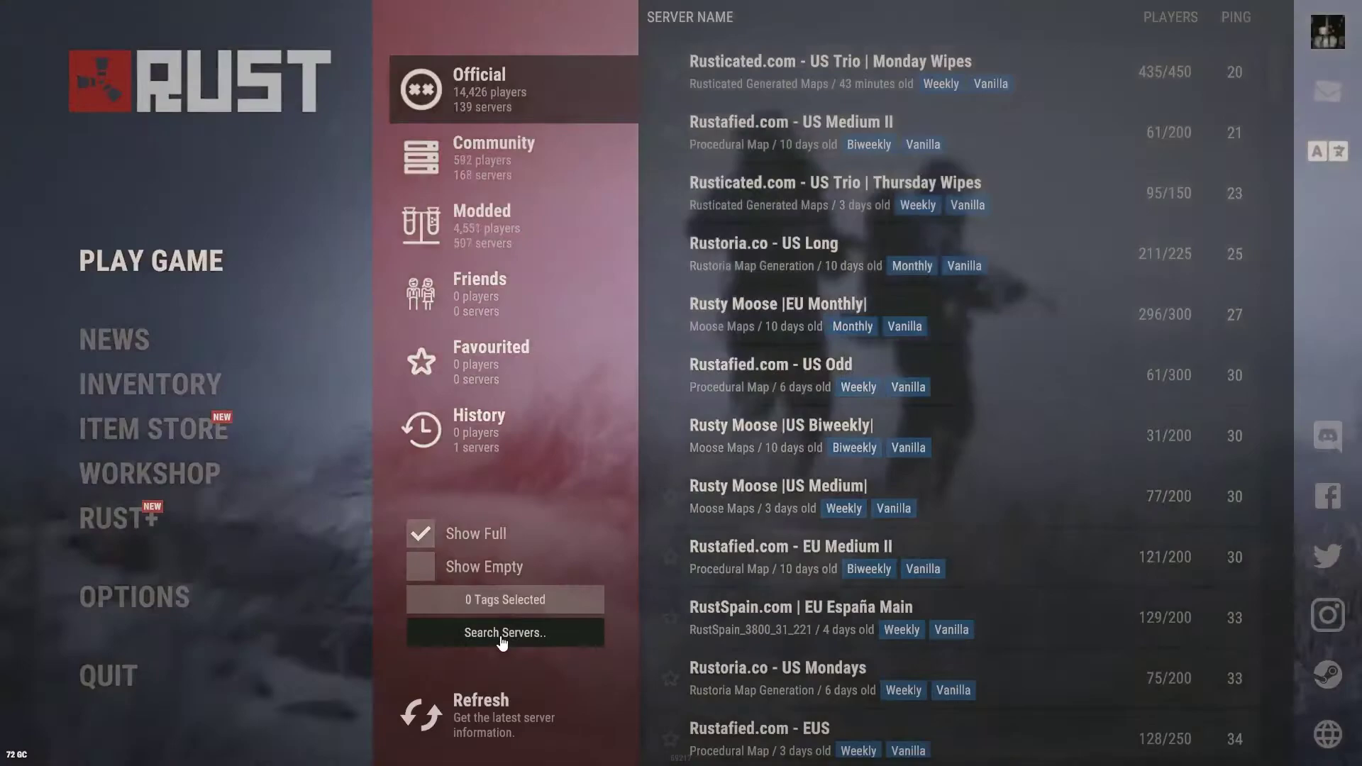
text(rusty moose)
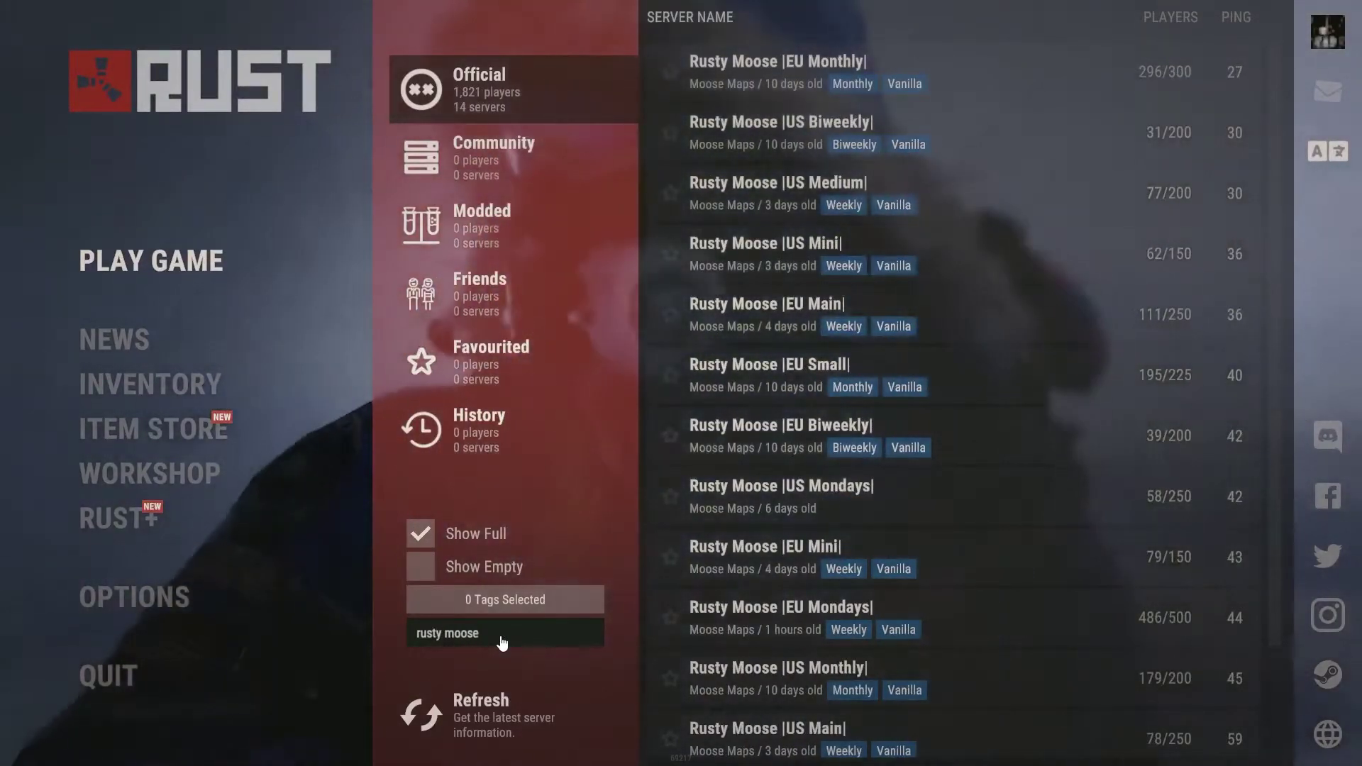
key(Return)
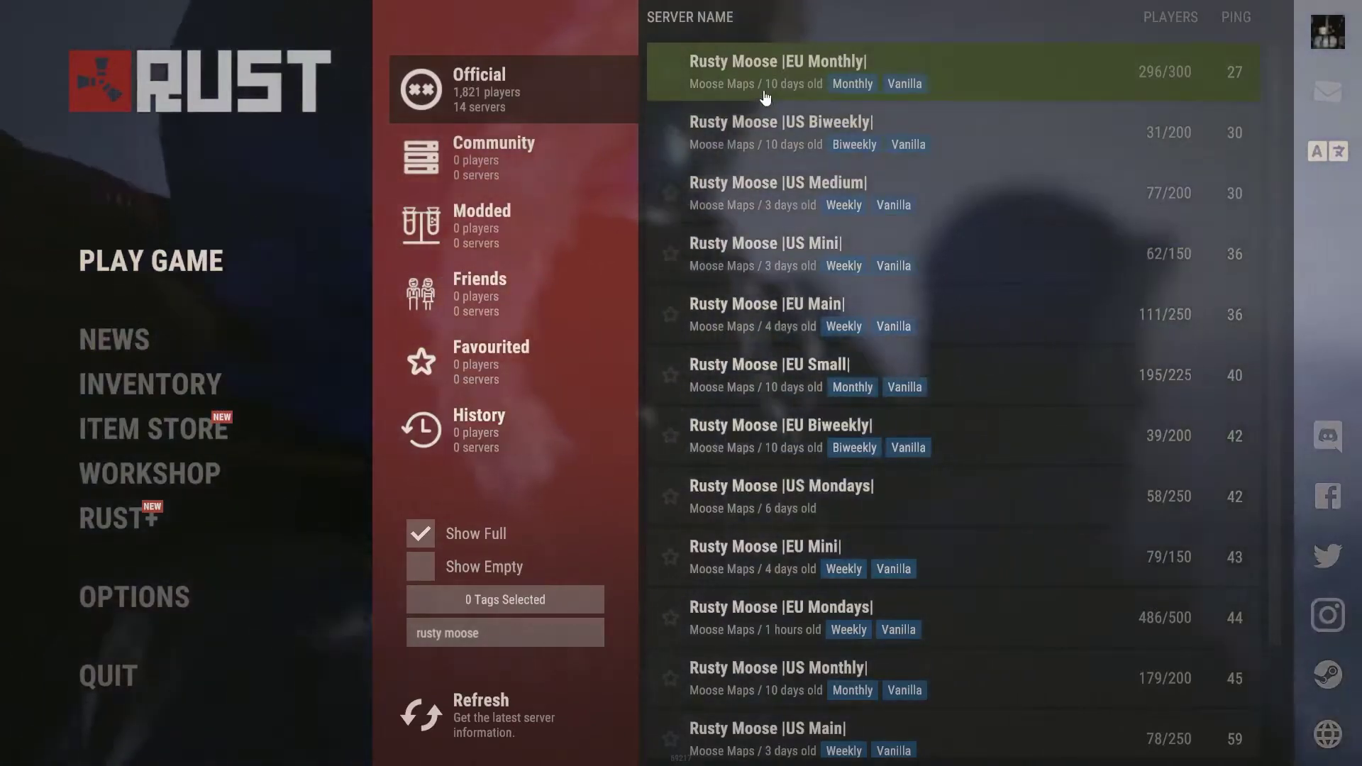
click(766, 97)
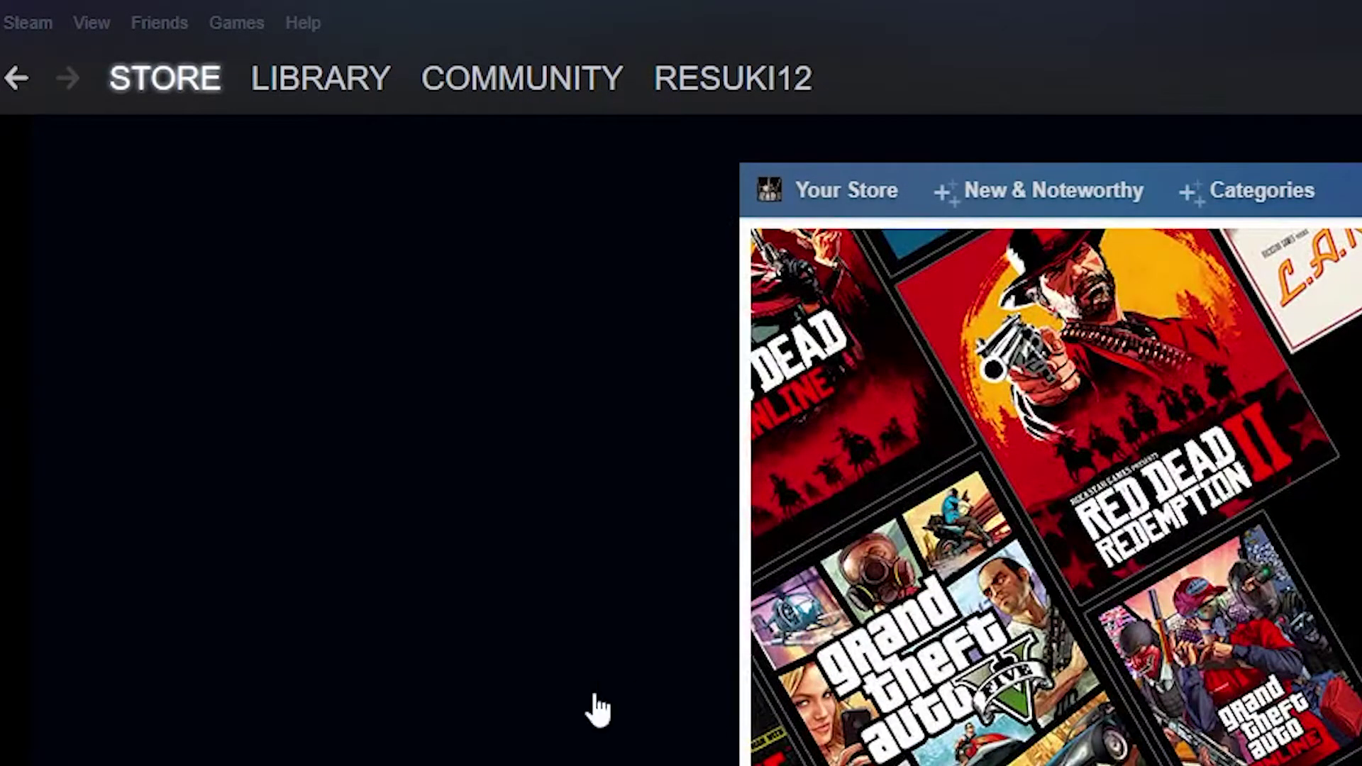
Step: Switch to Steam and open the list of favorite servers in its server browser
click(91, 23)
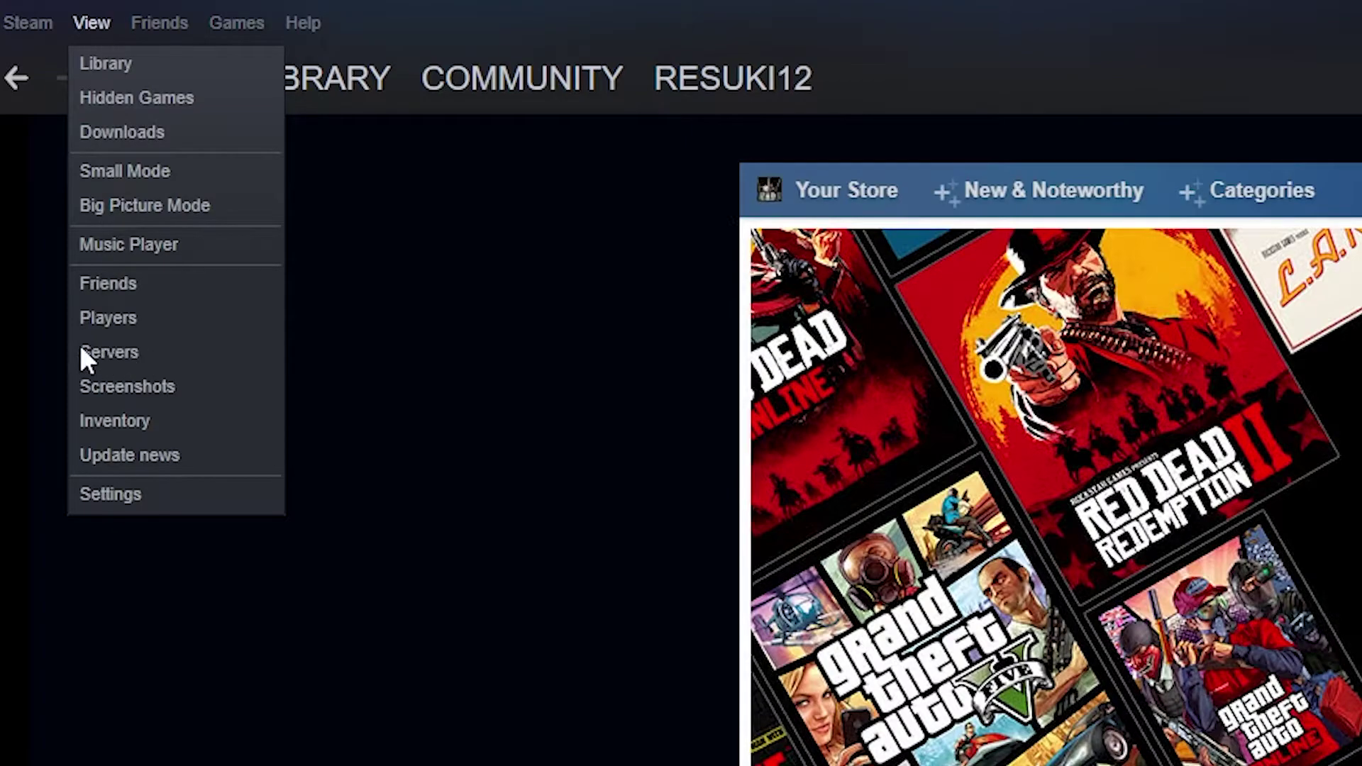
click(114, 352)
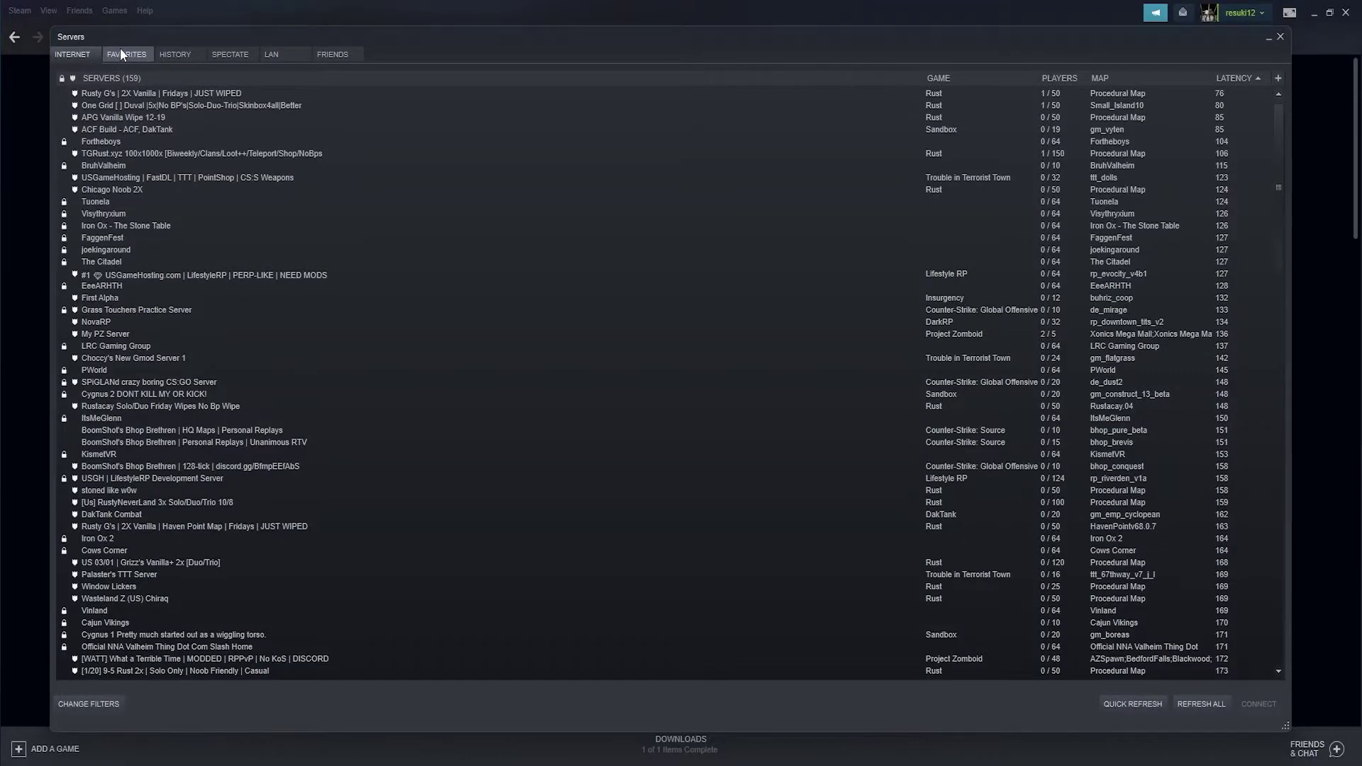
click(122, 51)
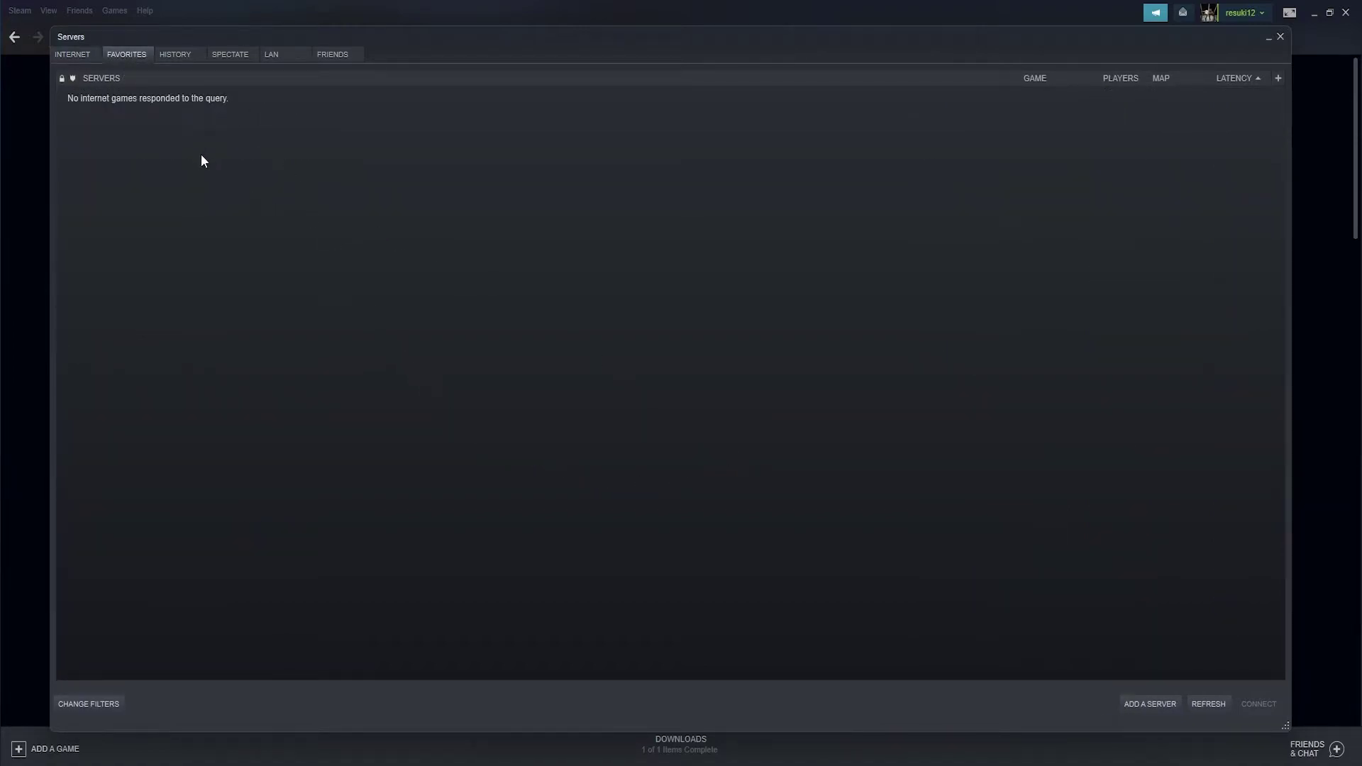
Step: Add the server address 172.240.174.148:25648, without the client.connect prefix, to the Steam favorites
click(1156, 705)
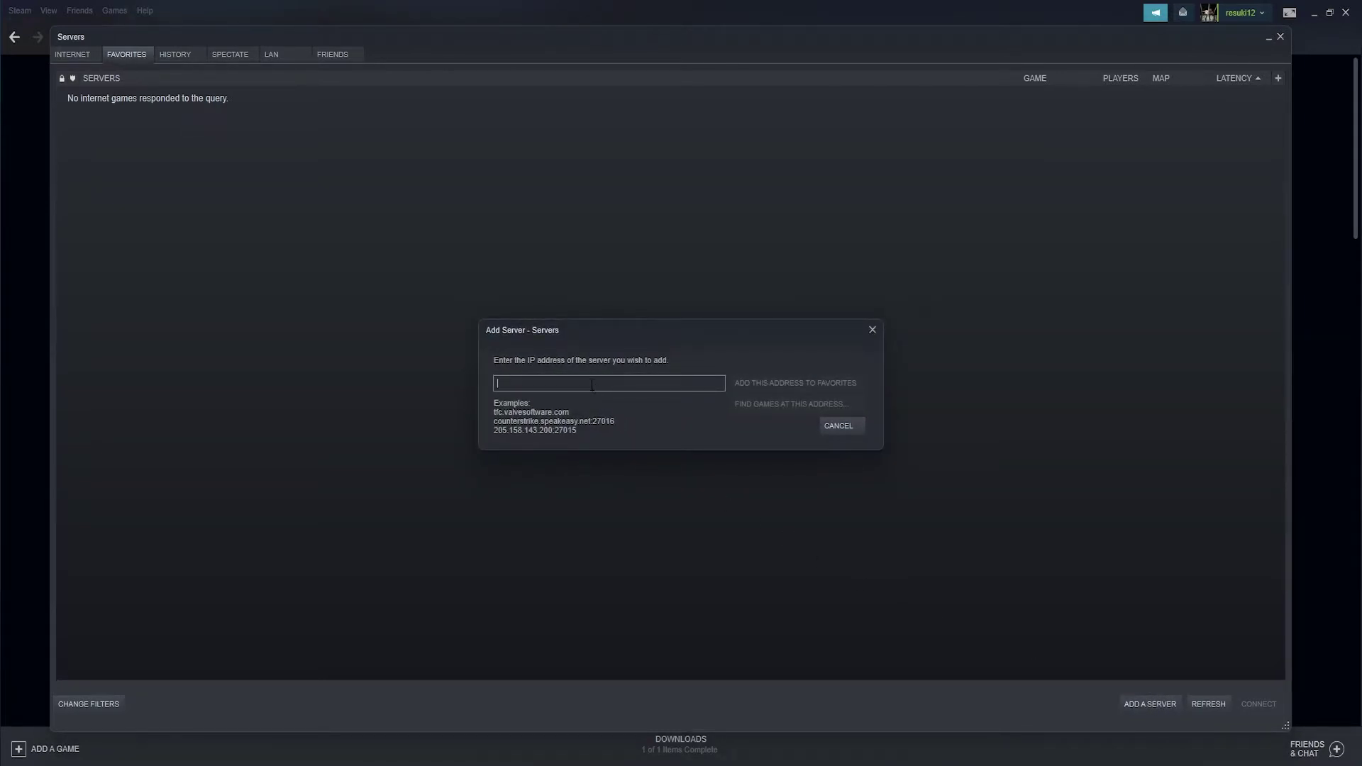
text(client.connect 172.240.174.148:25648)
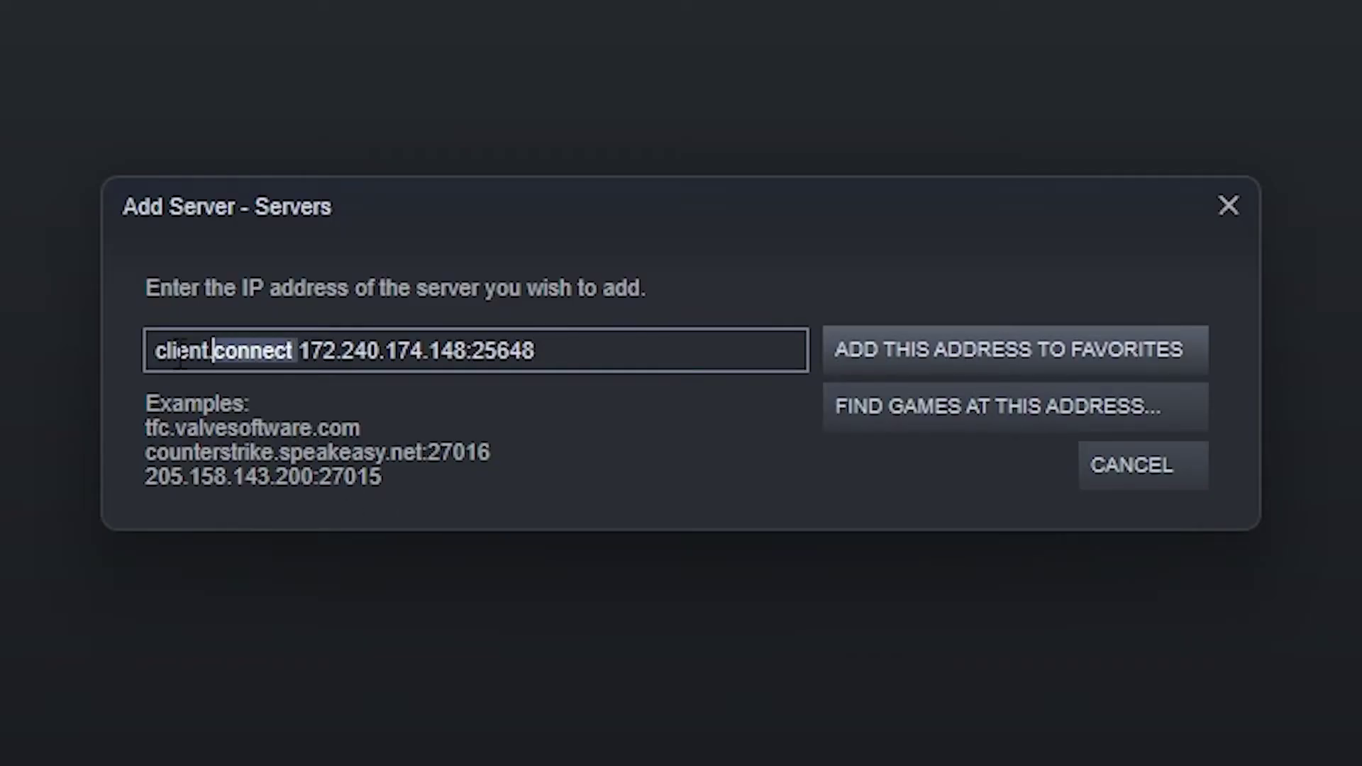
drag(181, 351, 23, 355)
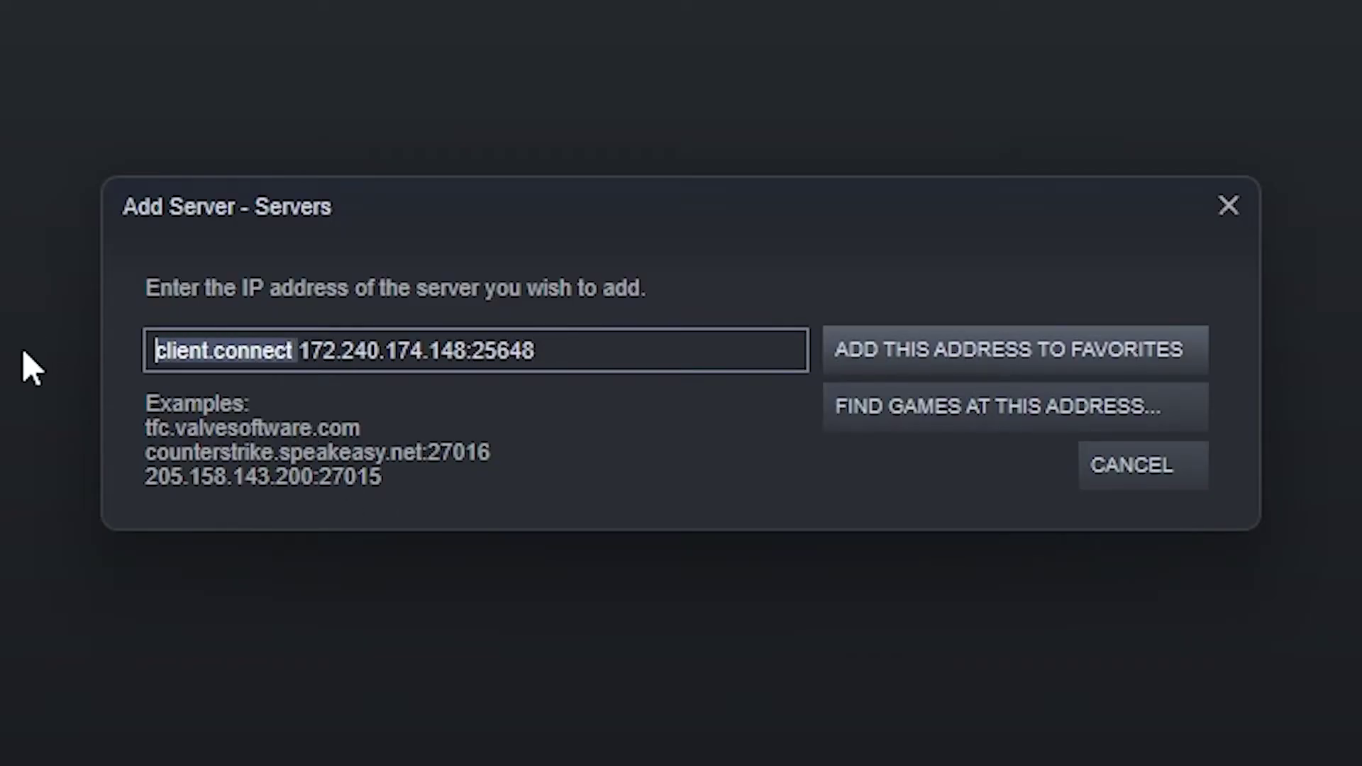
key(BackSpace)
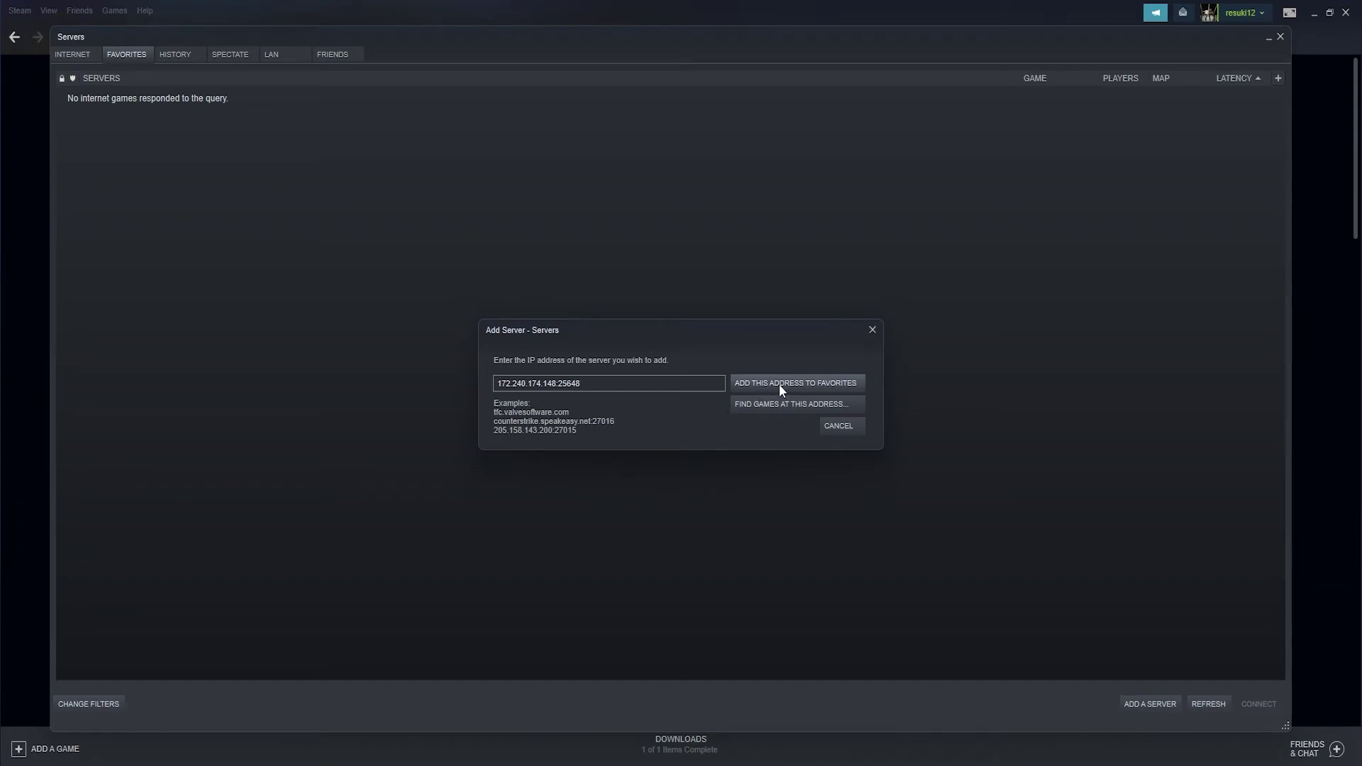
click(782, 385)
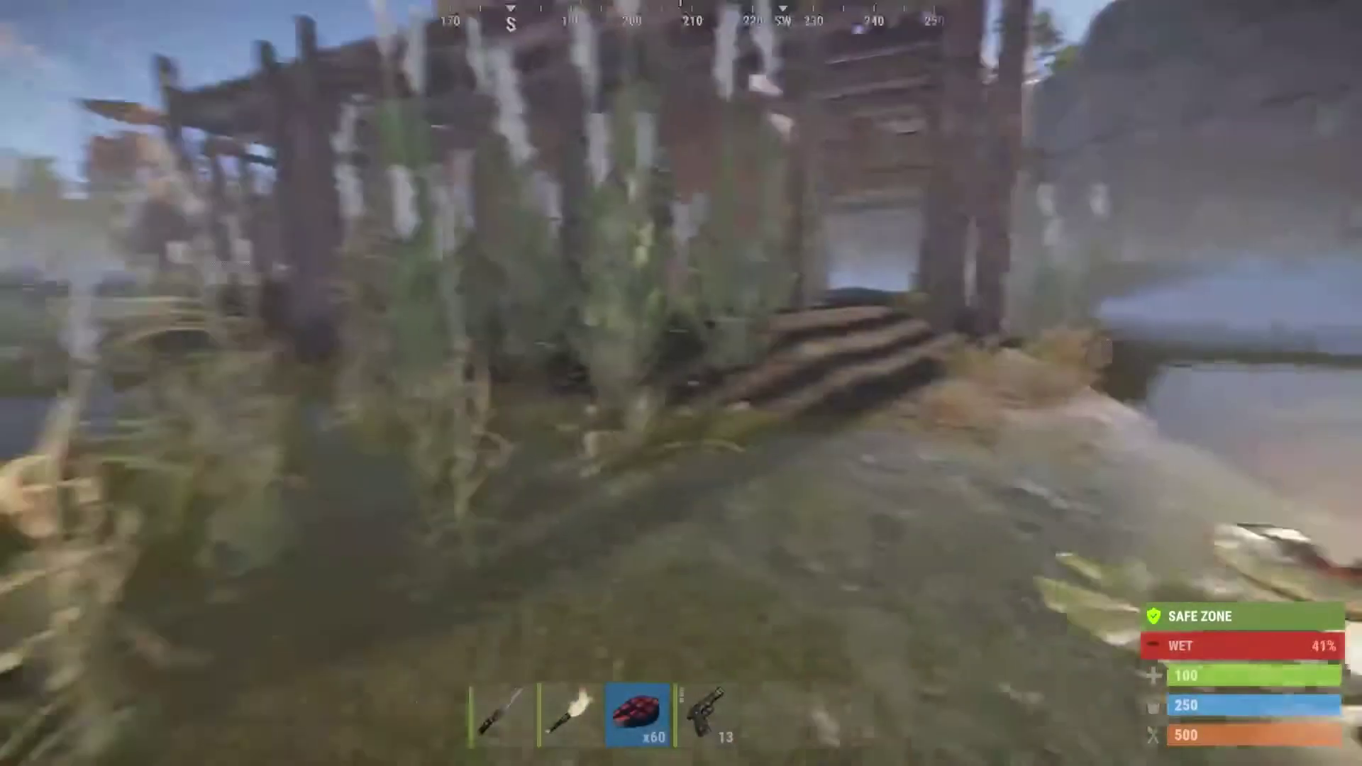
key(w)
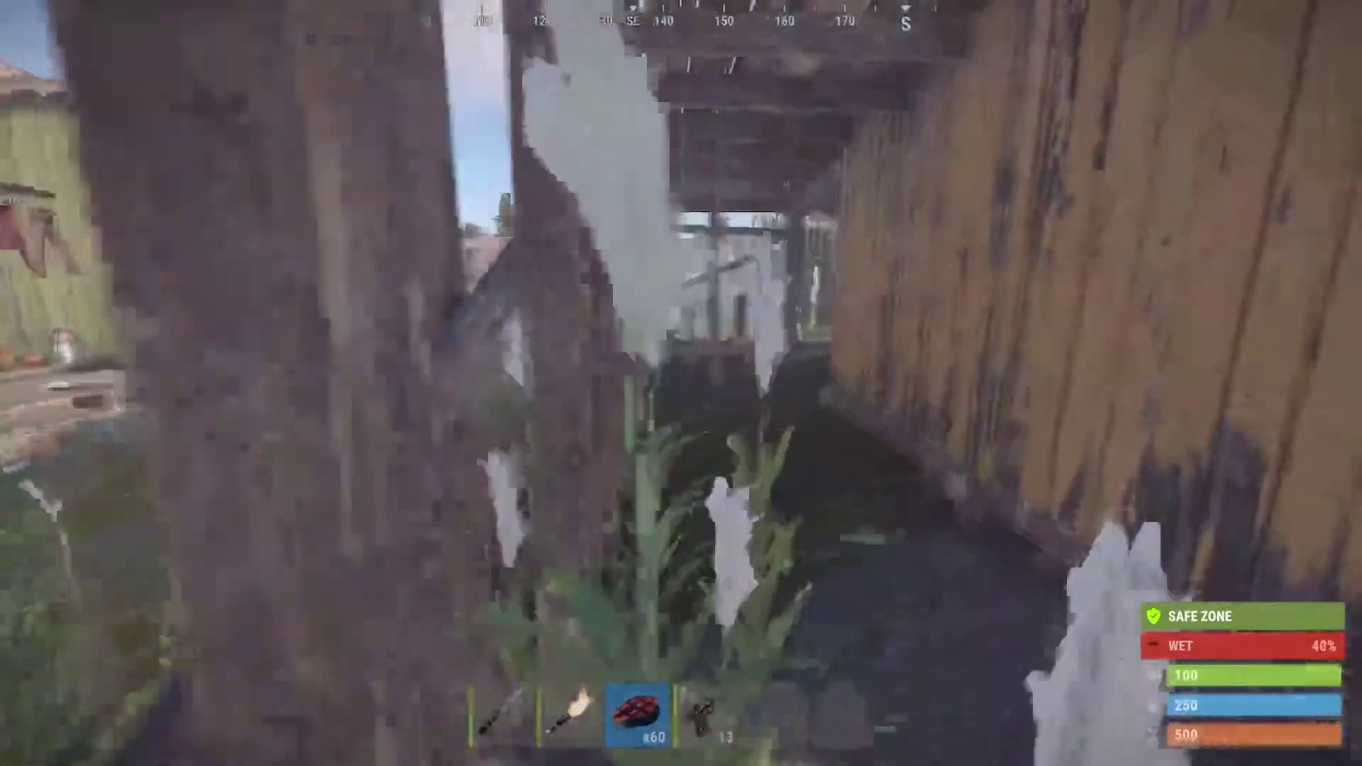
key(w)
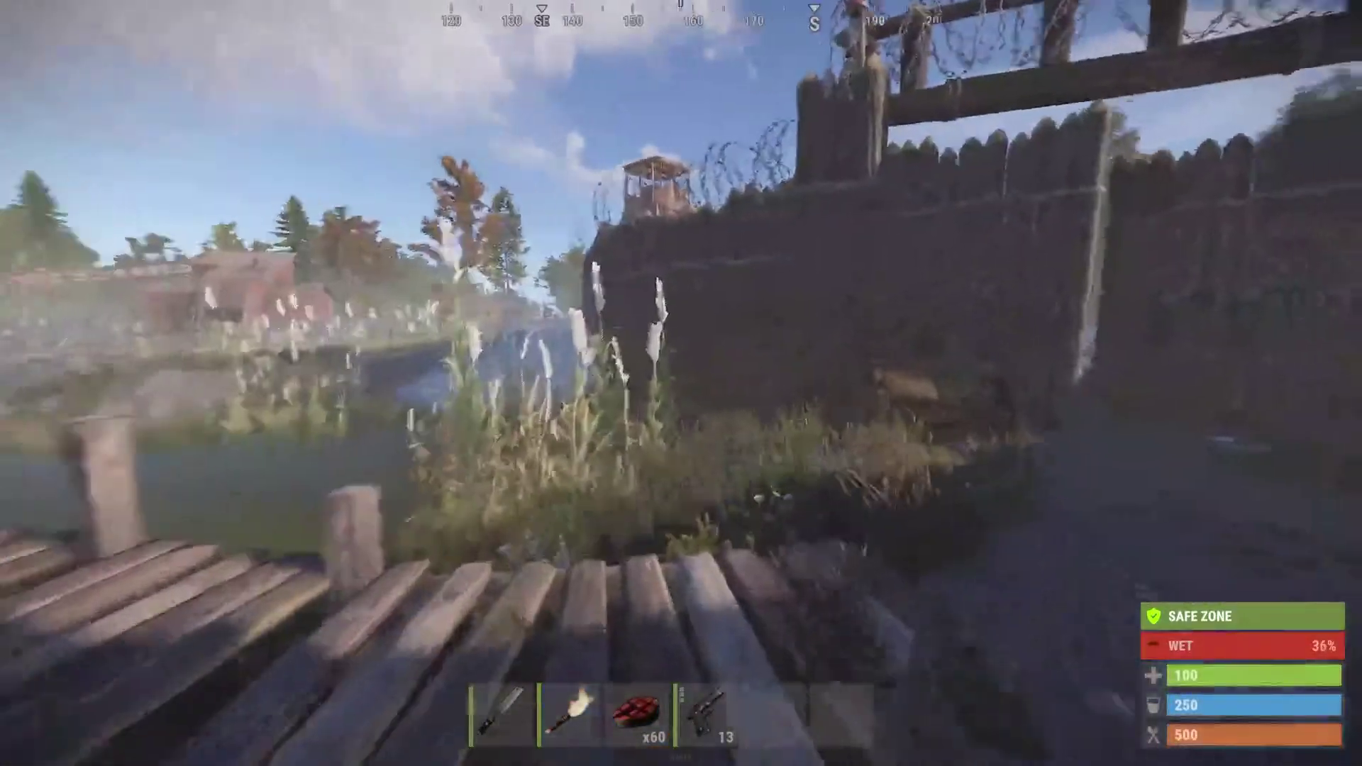
key(w)
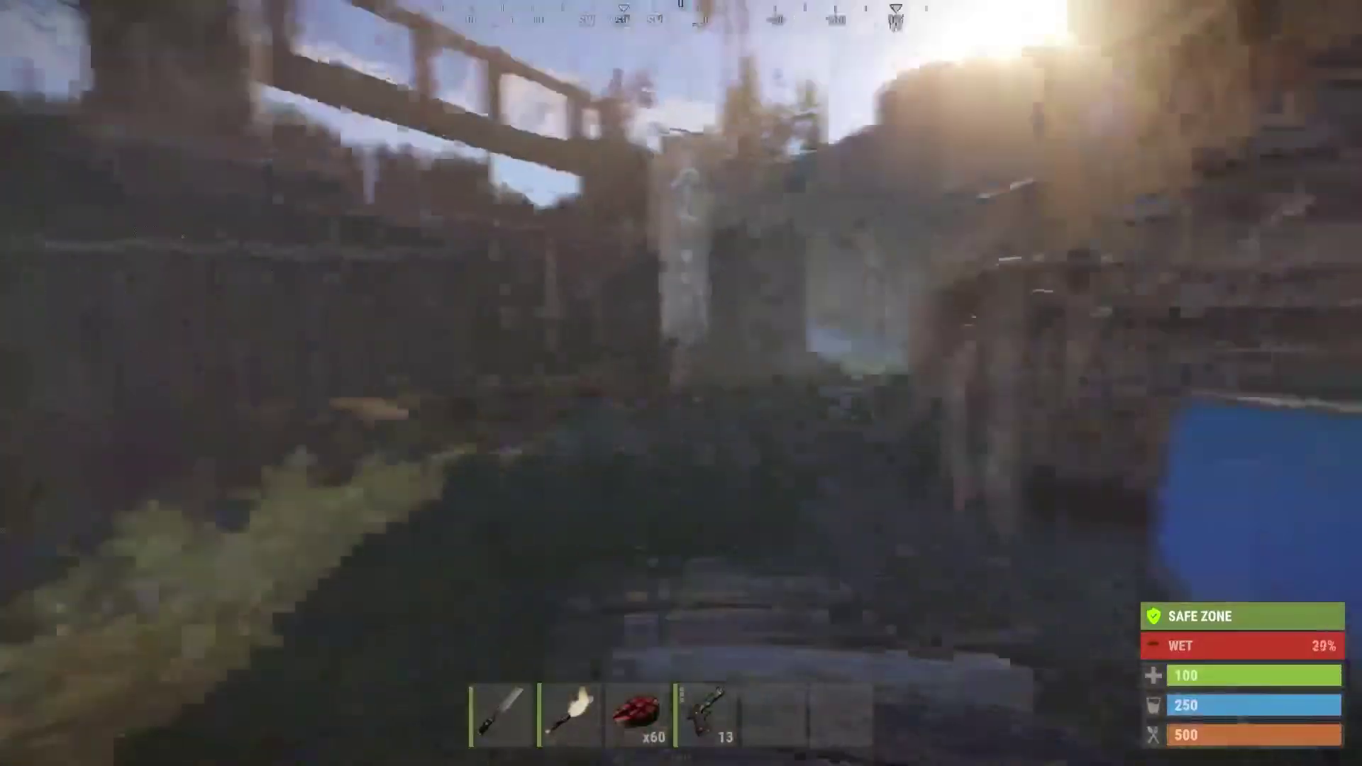
key(w)
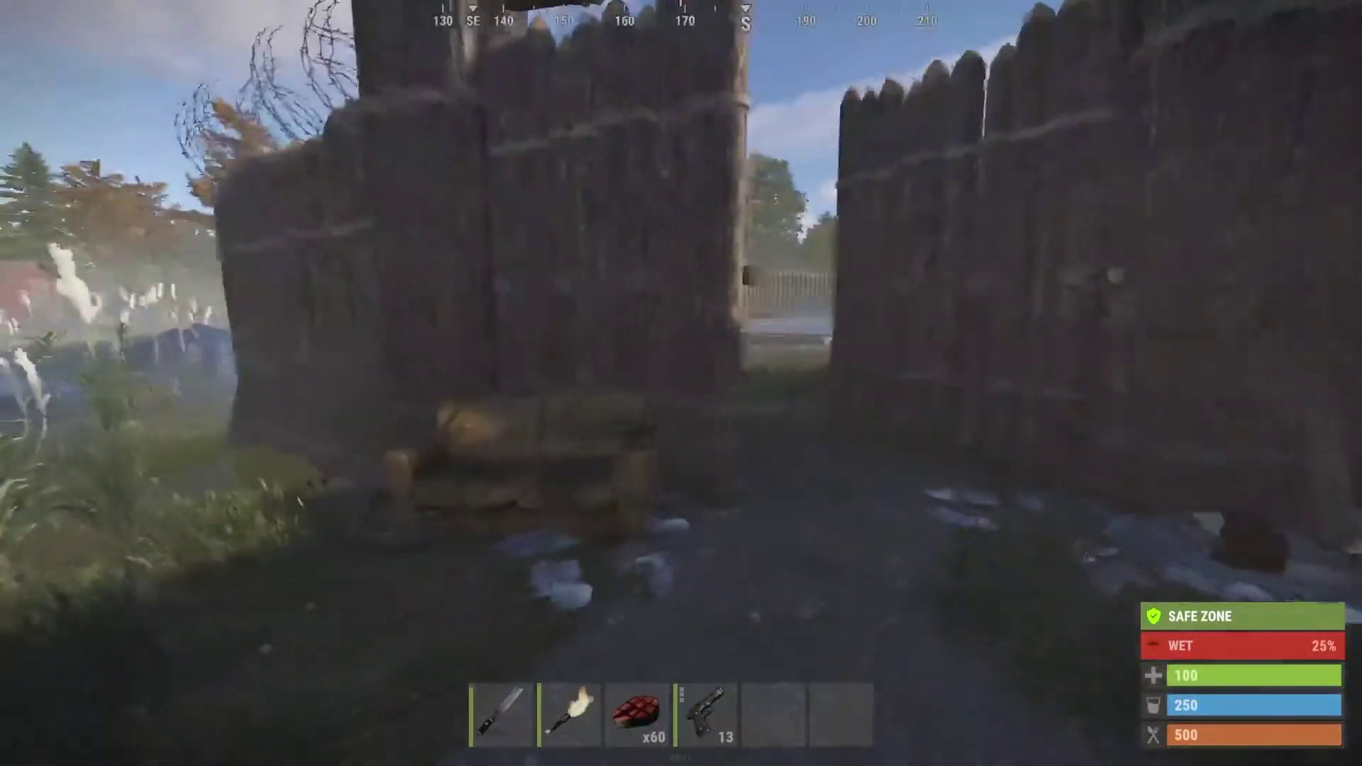
key(w)
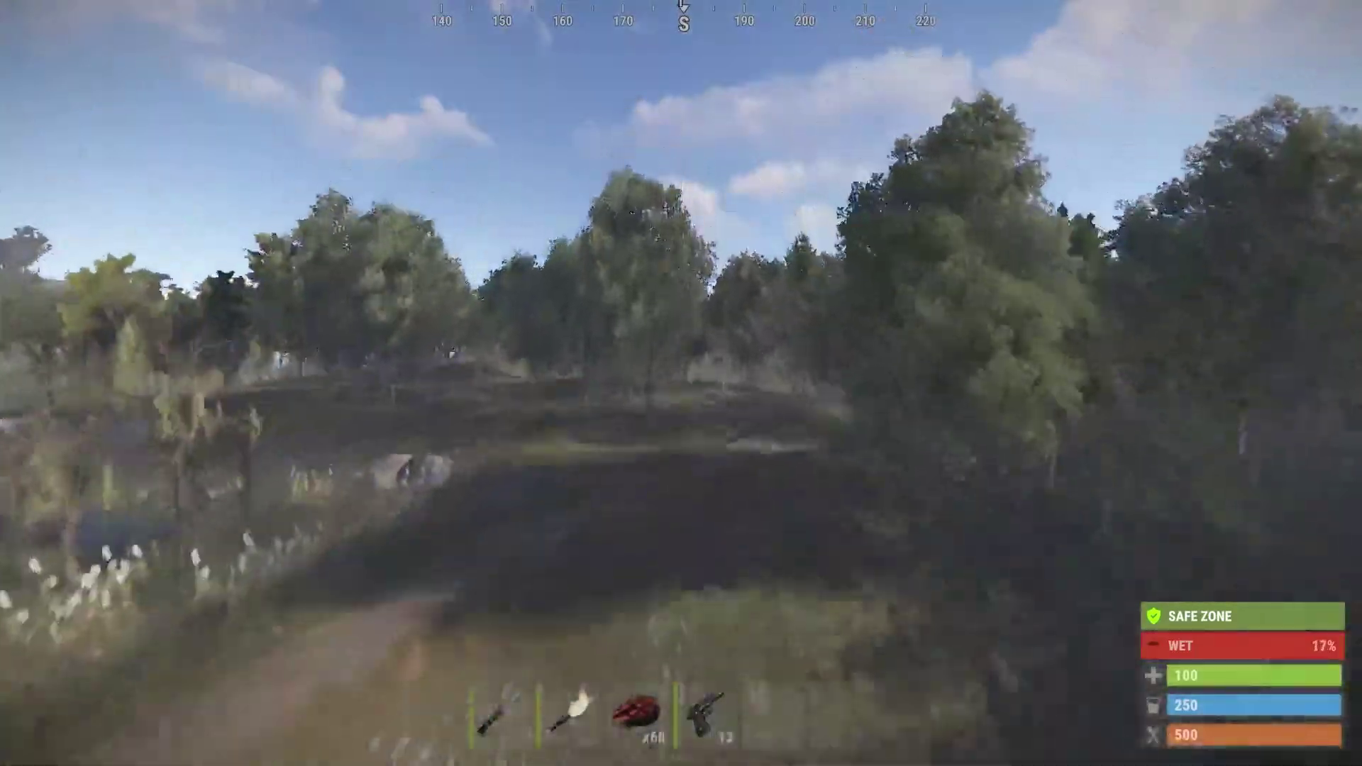
key(w)
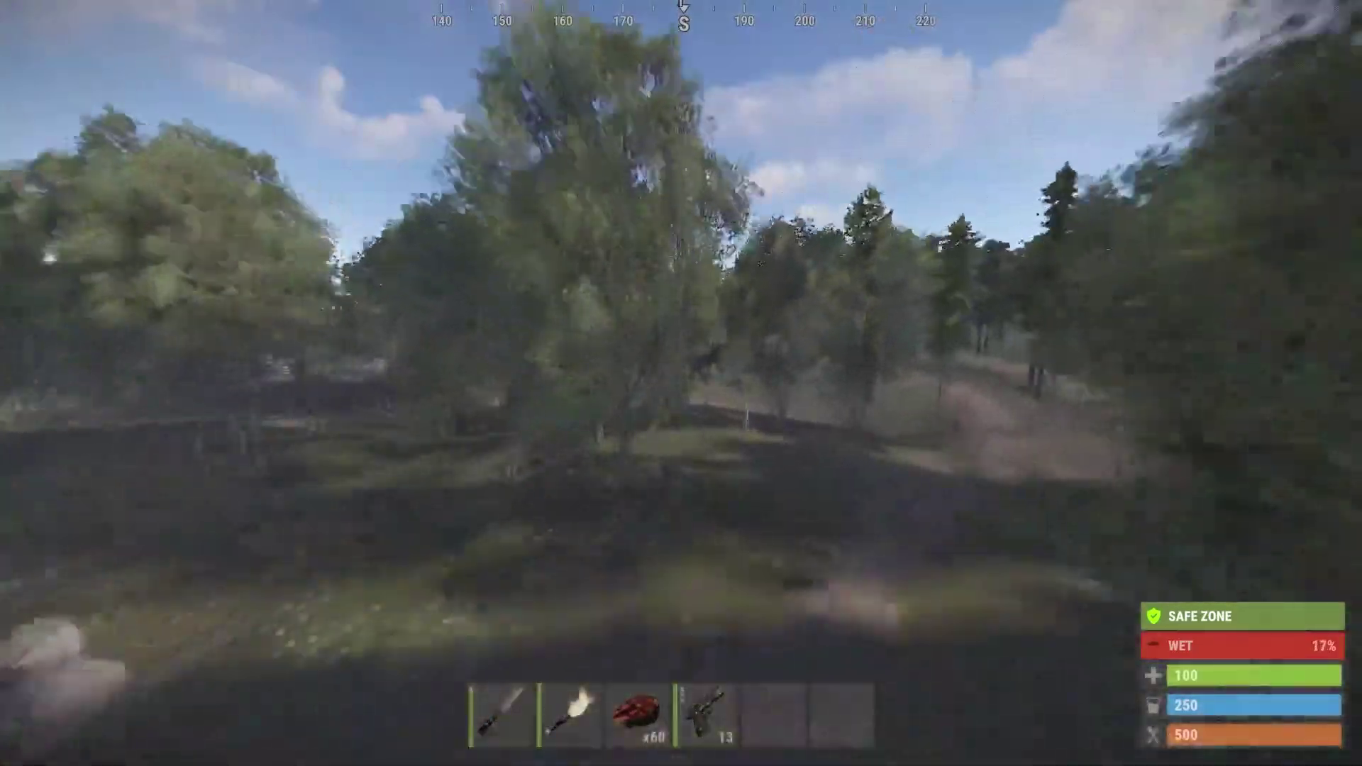
key(w)
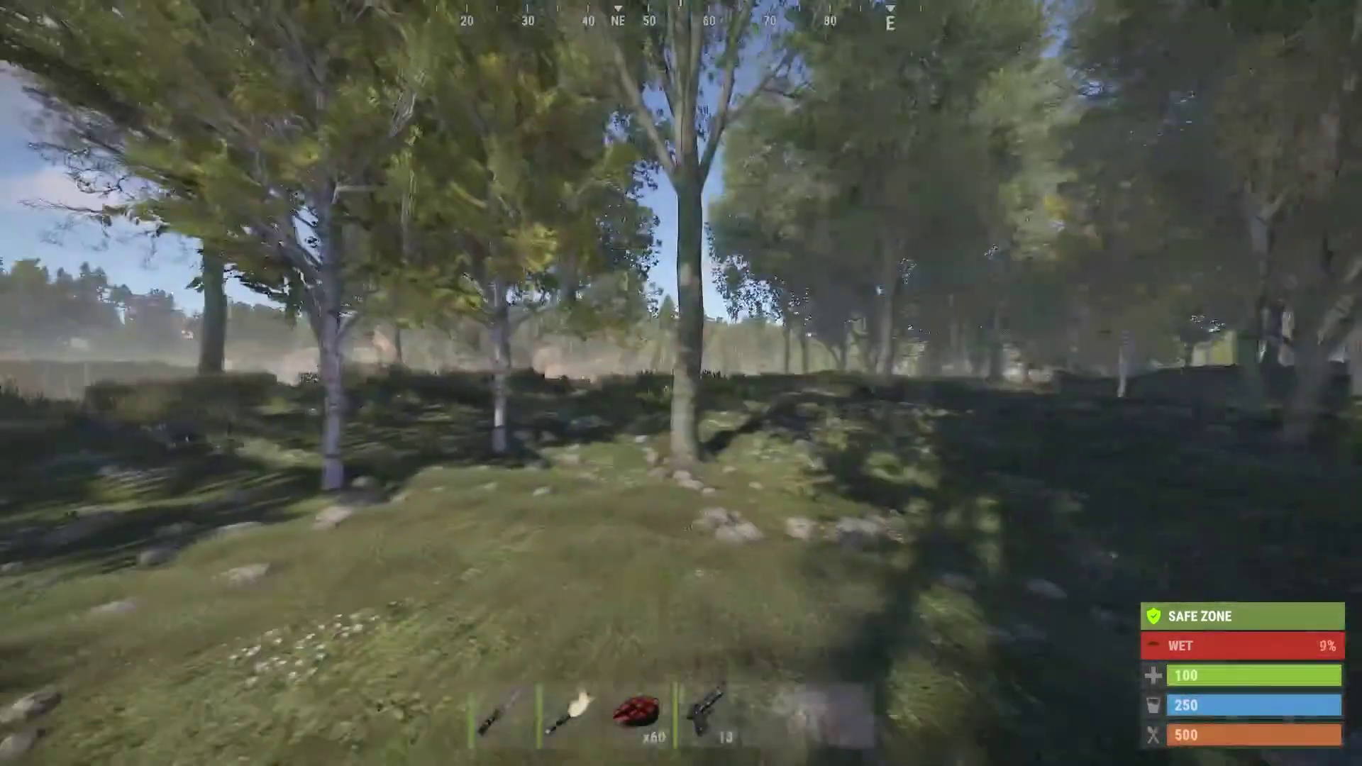
key(w)
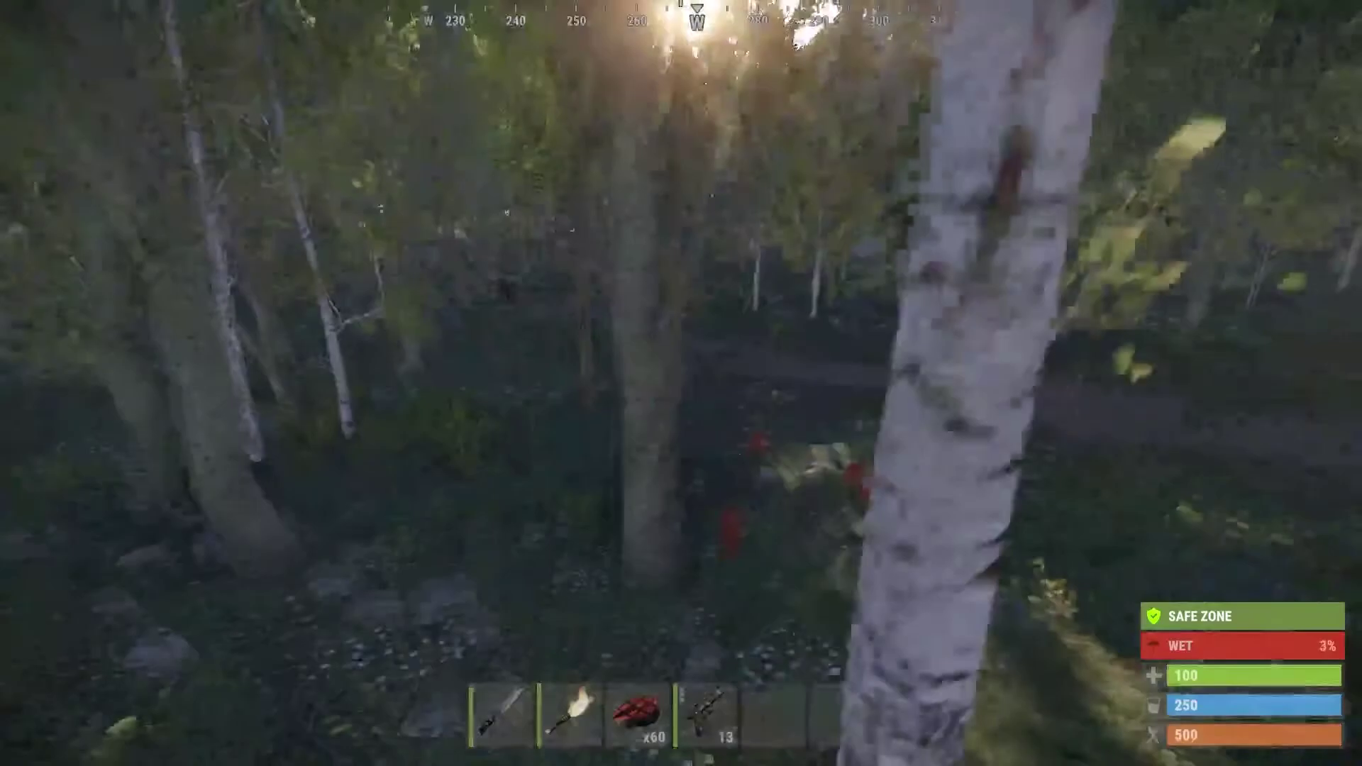
key(w)
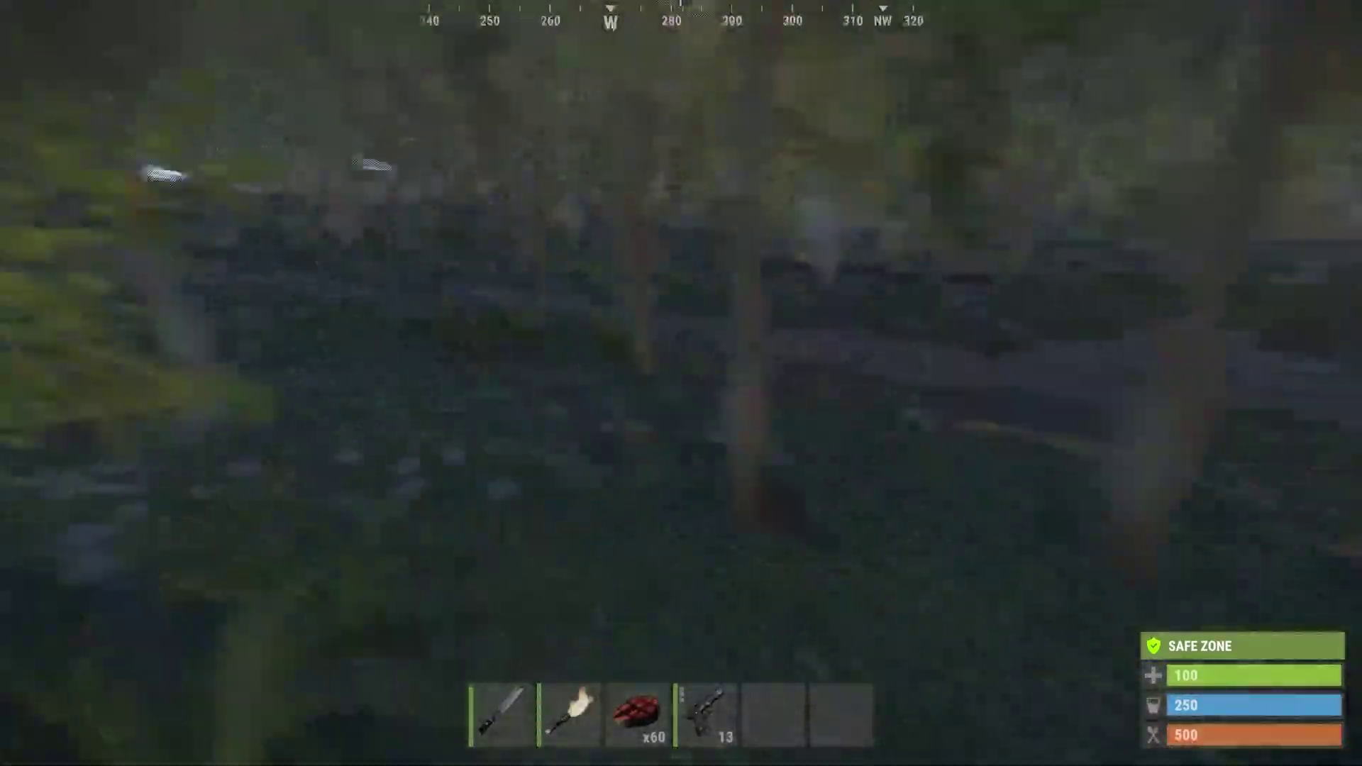